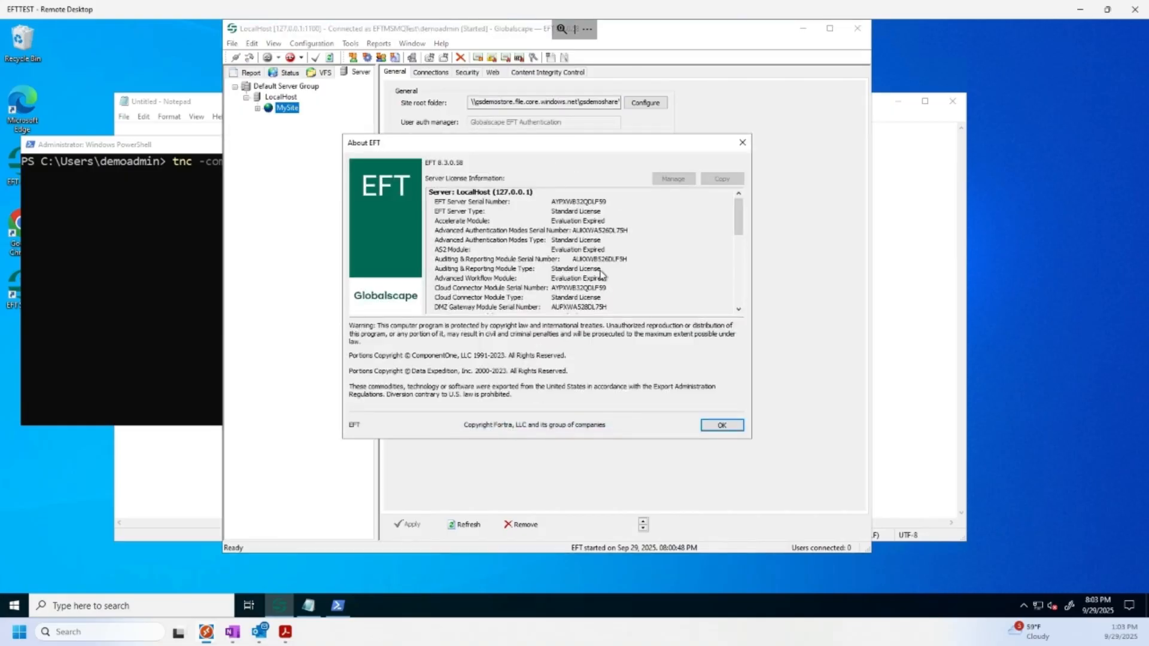
# - Review and copy the complete server license information, including the serial numbers, from About EFT and paste it into the untitled Notepad document
pyautogui.scroll(-2, 624, 258)
pyautogui.scroll(-4, 623, 258)
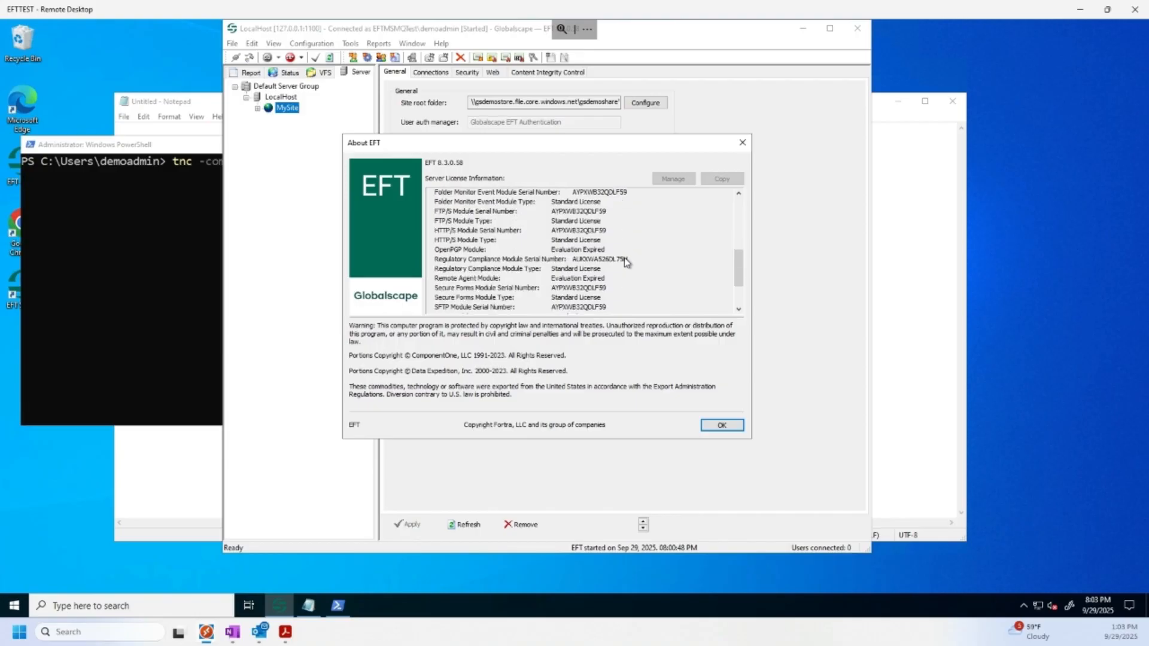
pyautogui.scroll(5, 624, 257)
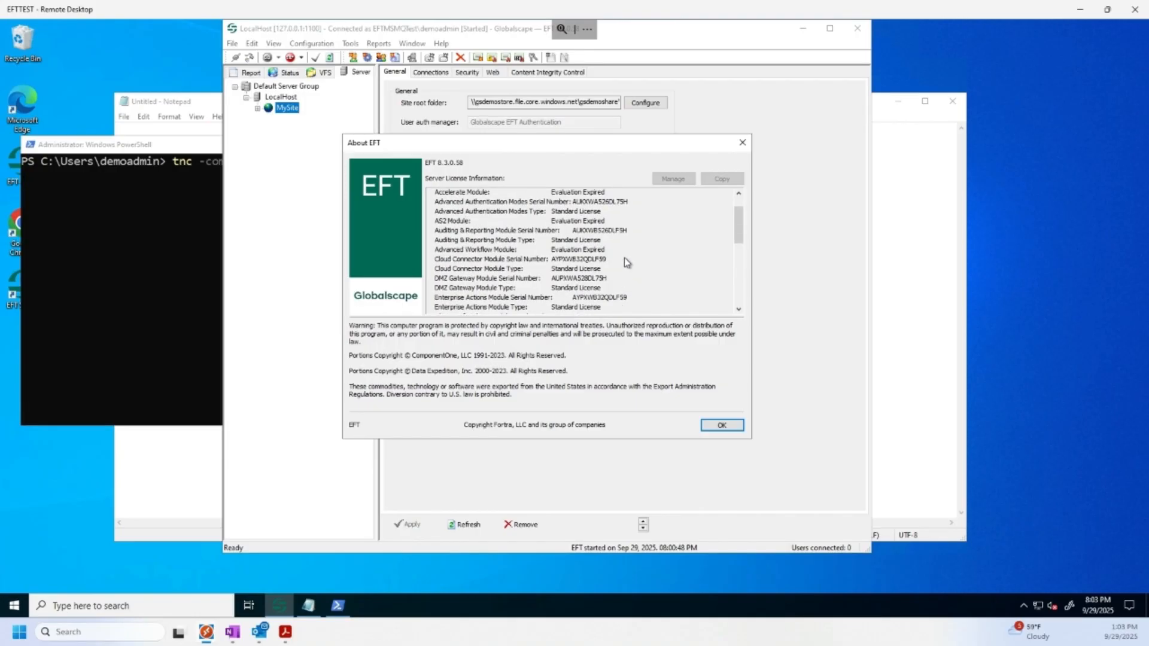
pyautogui.scroll(1, 624, 257)
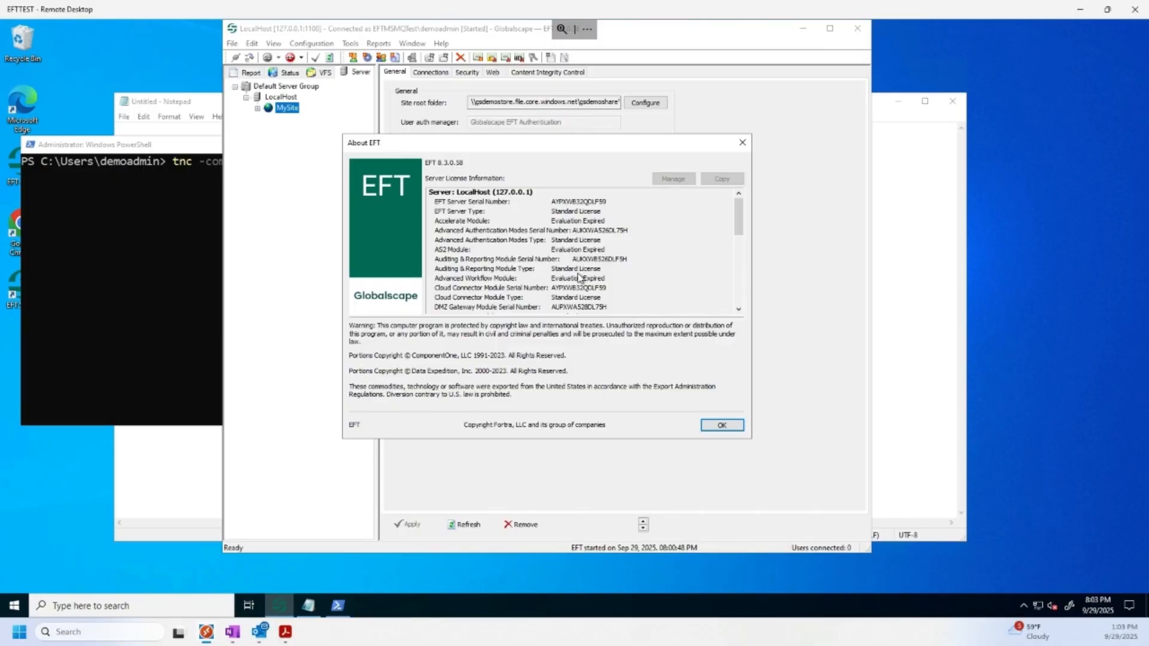
pyautogui.scroll(-3, 578, 275)
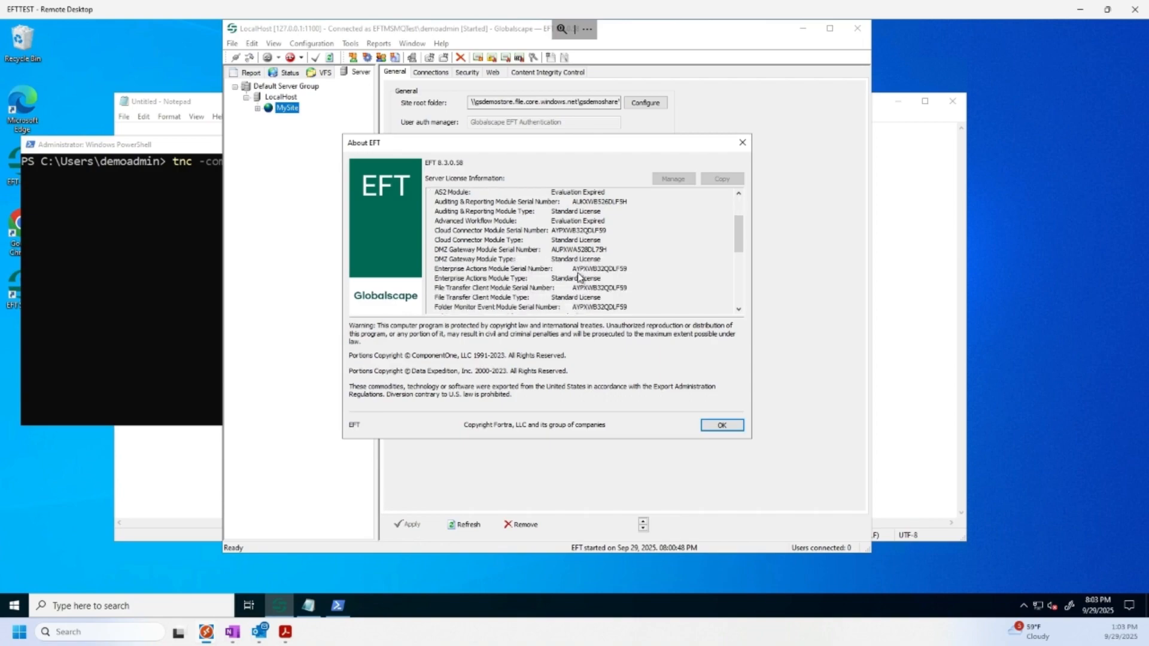
pyautogui.scroll(-1, 579, 276)
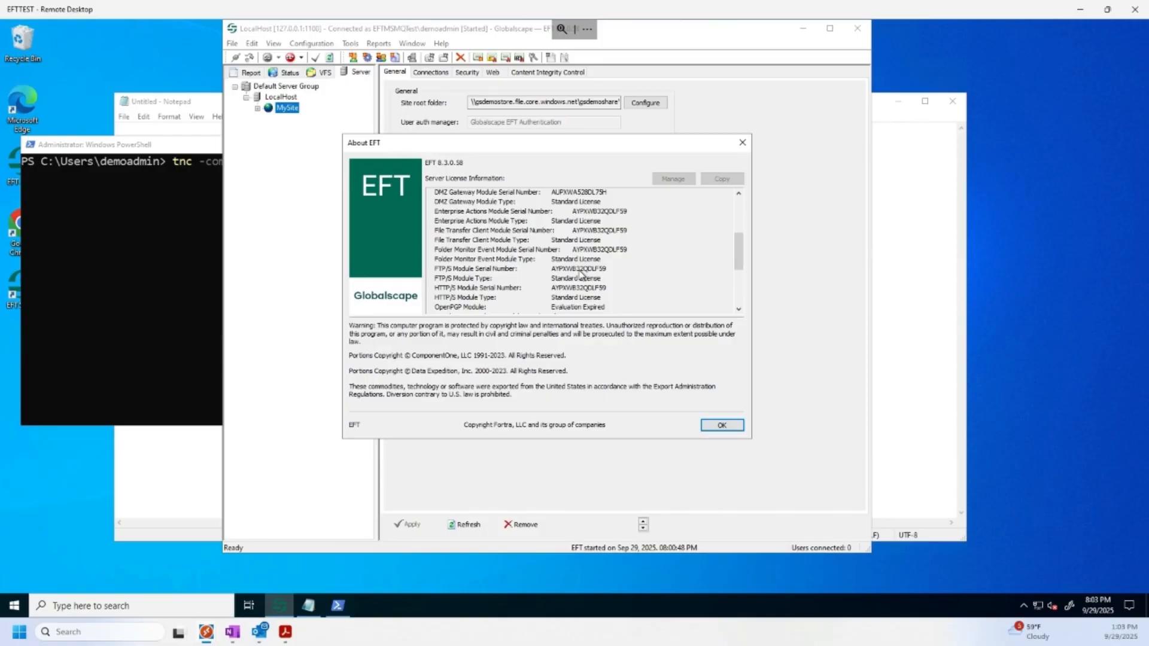
pyautogui.click(579, 273)
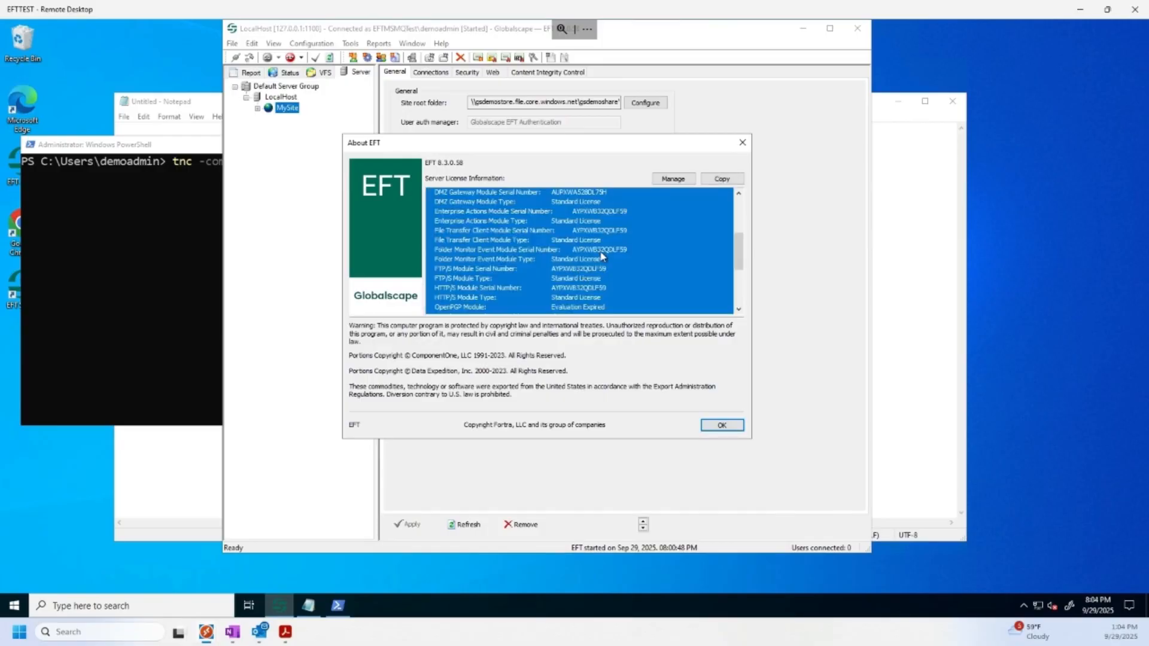
pyautogui.click(714, 181)
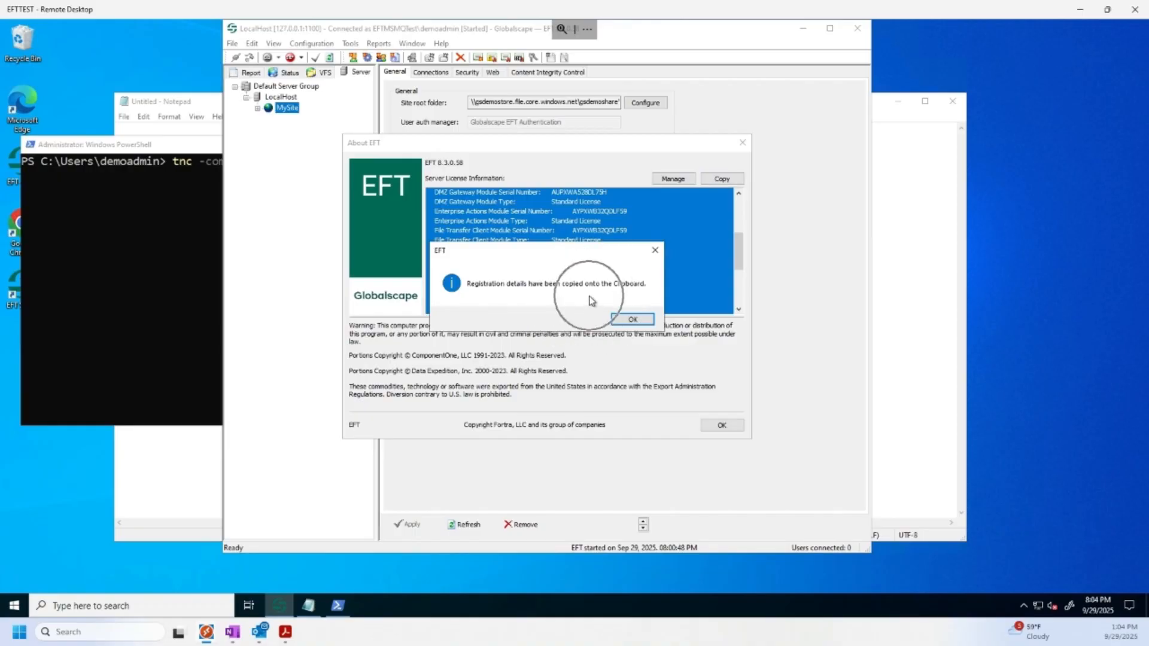
pyautogui.click(629, 321)
pyautogui.click(719, 424)
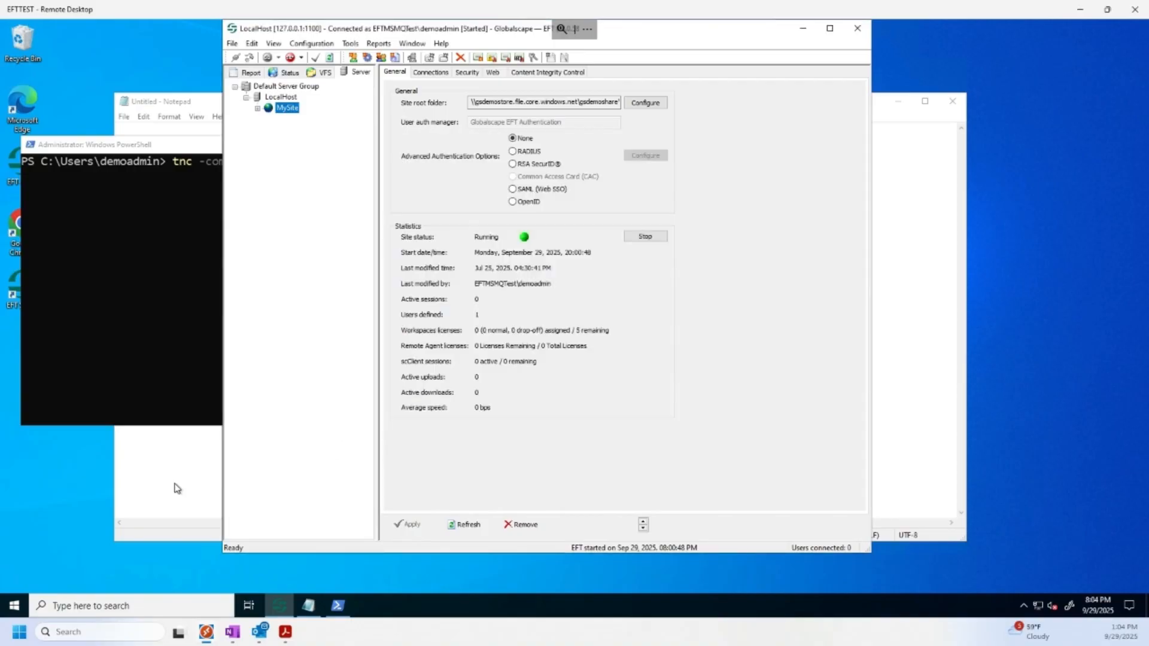
pyautogui.click(169, 488)
pyautogui.hotkey('ctrl', 'v')
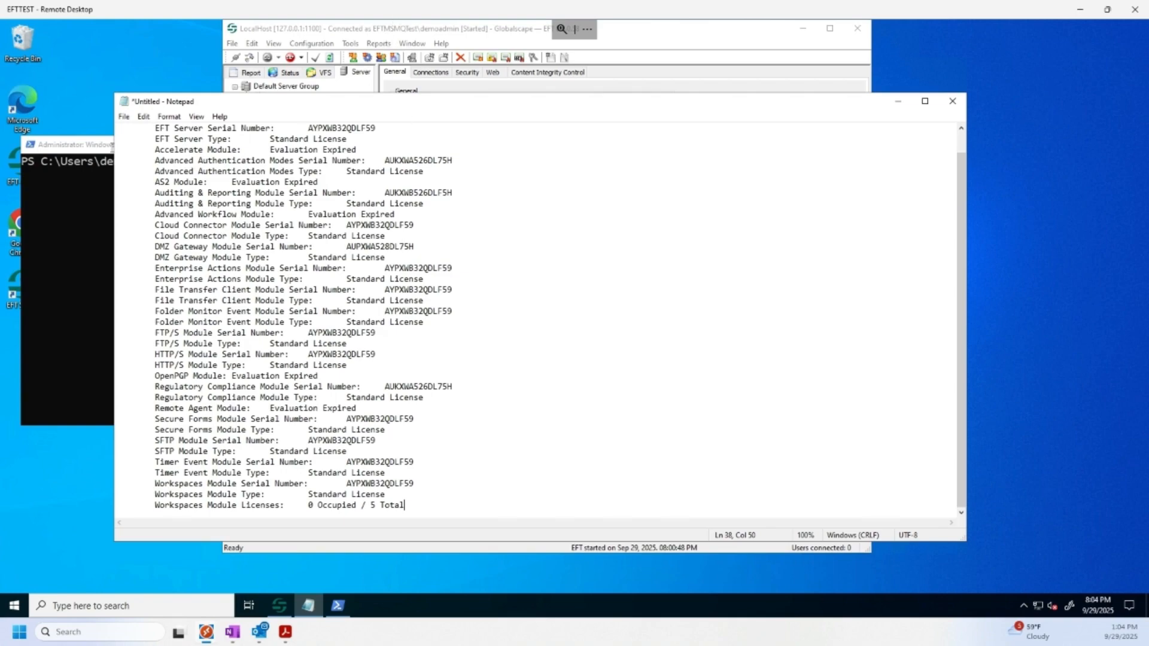
# - Run the prepared PowerShell command tnc -computername dbregistration.globalscape.com -port 80 to test the connection to the registration server
pyautogui.click(98, 147)
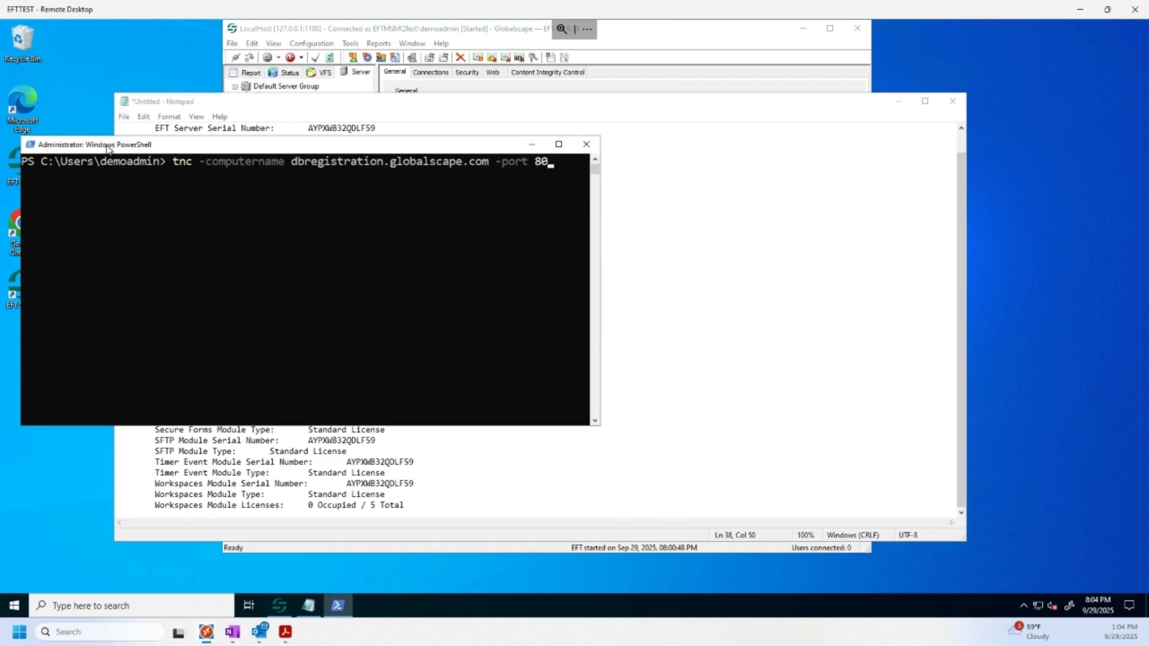
pyautogui.click(498, 275)
pyautogui.press('Escape')
pyautogui.press('Return')
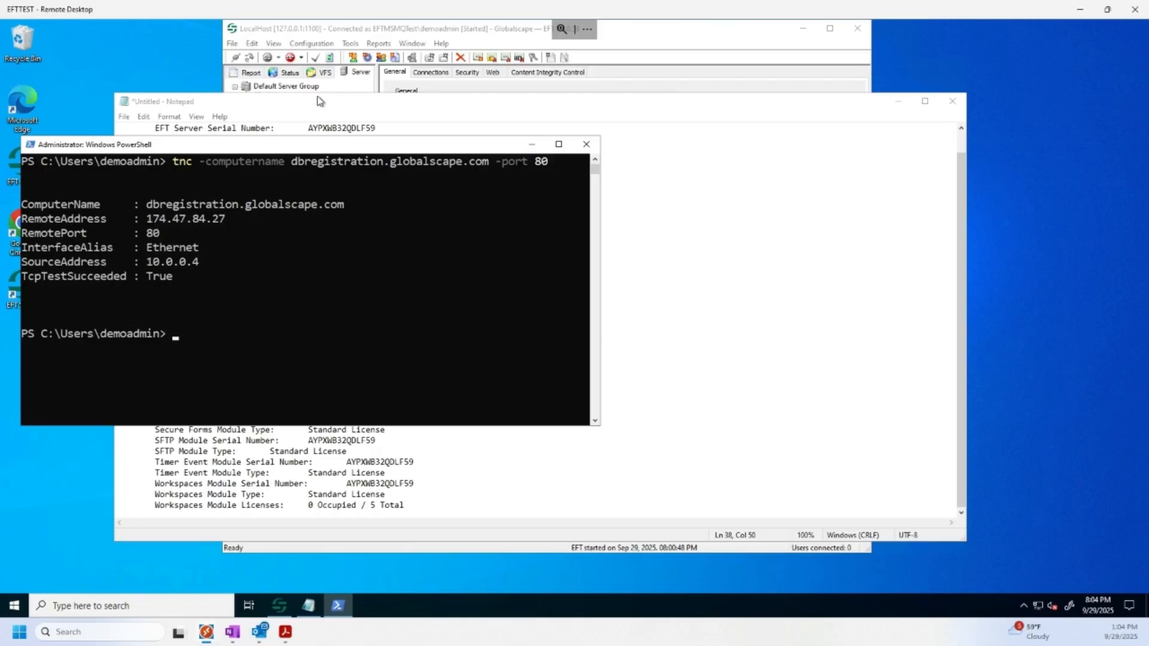
# - Switch to Acrobat and check the license list on the Fortra Invoice, then return to the EFT administration window
pyautogui.click(365, 30)
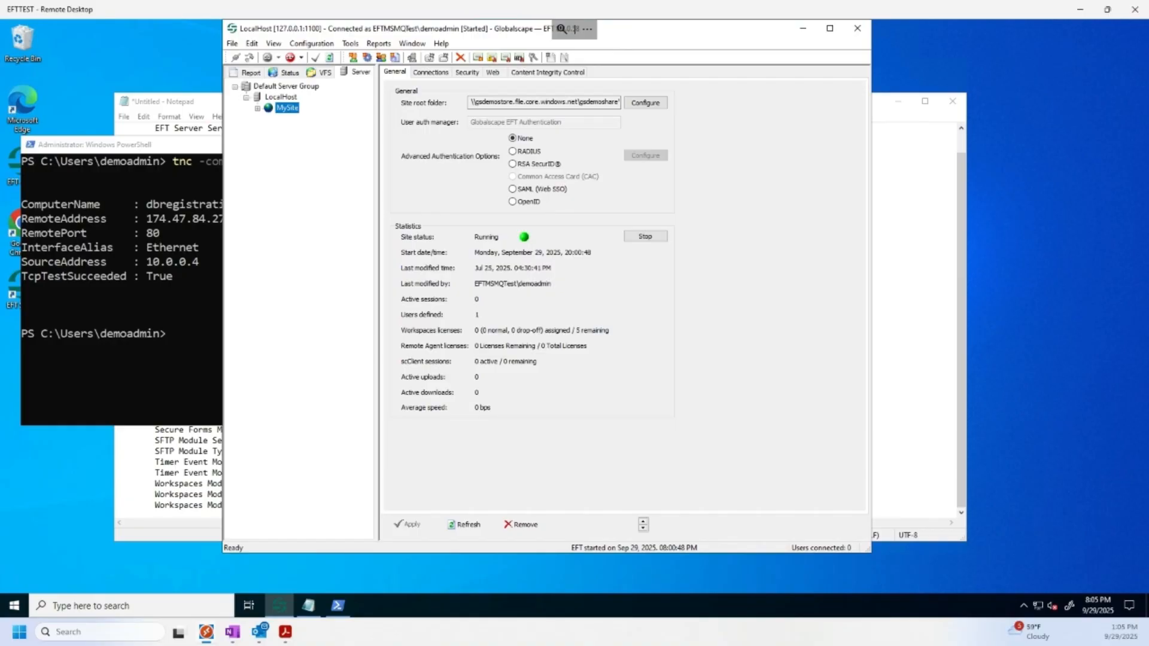
pyautogui.click(285, 632)
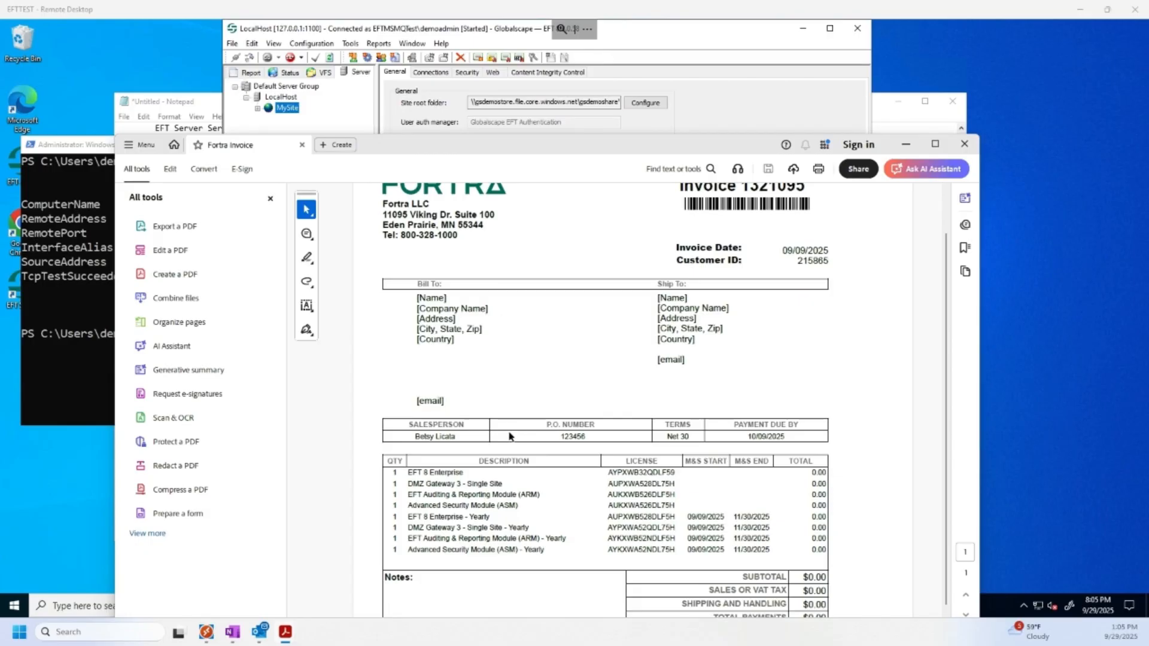
pyautogui.click(669, 53)
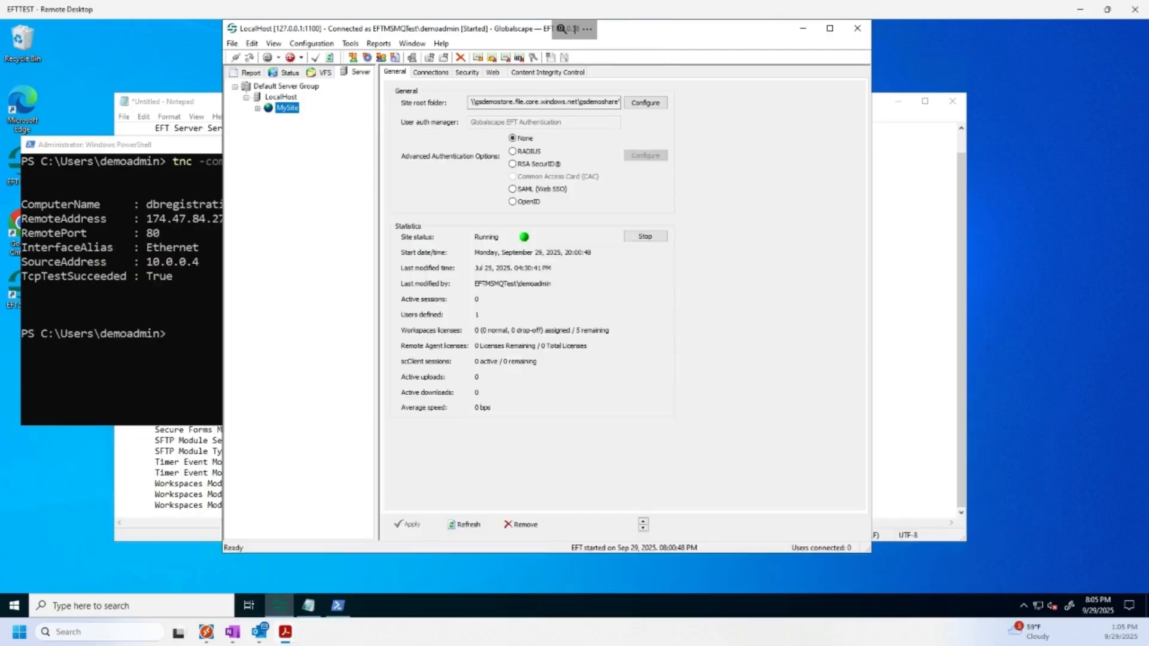
# - Open the registration management for the EFT server licenses and deregister the Globalscape EFT Advanced product (PCI), repeating the deregistration once
pyautogui.click(442, 43)
pyautogui.click(466, 427)
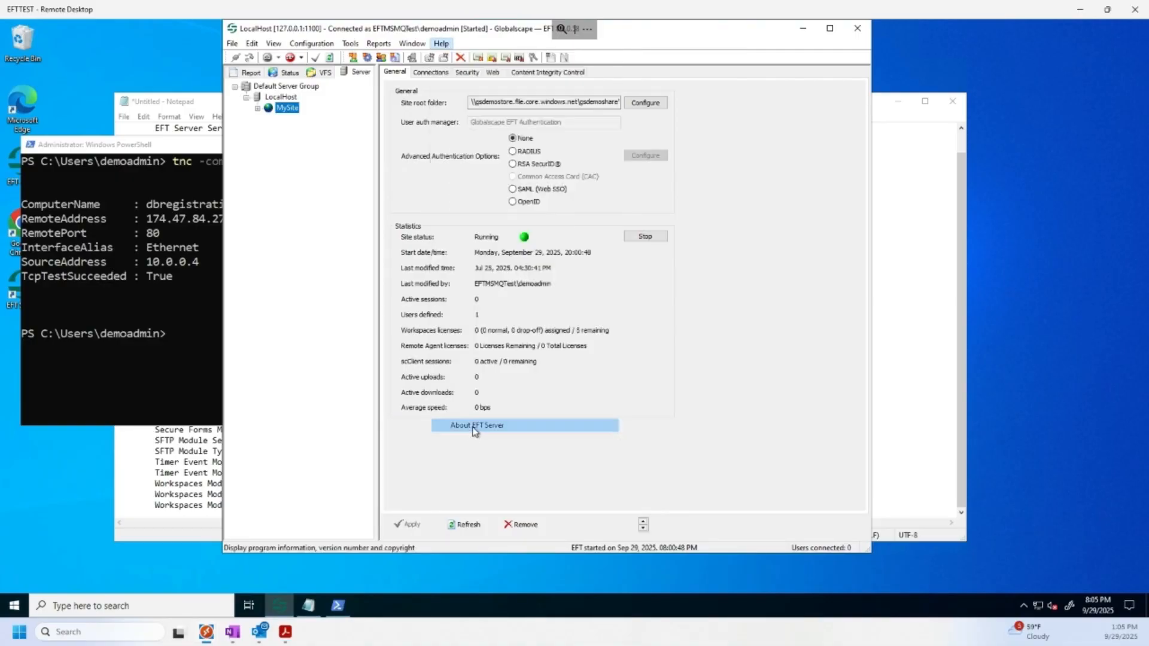
pyautogui.click(557, 246)
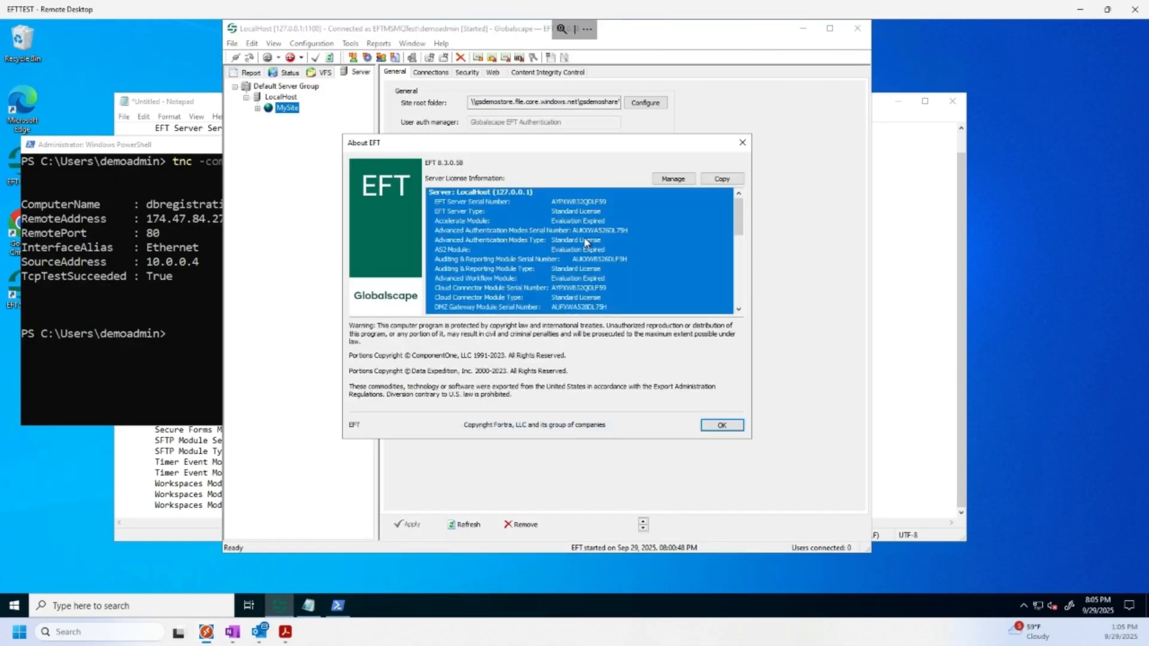
pyautogui.click(674, 180)
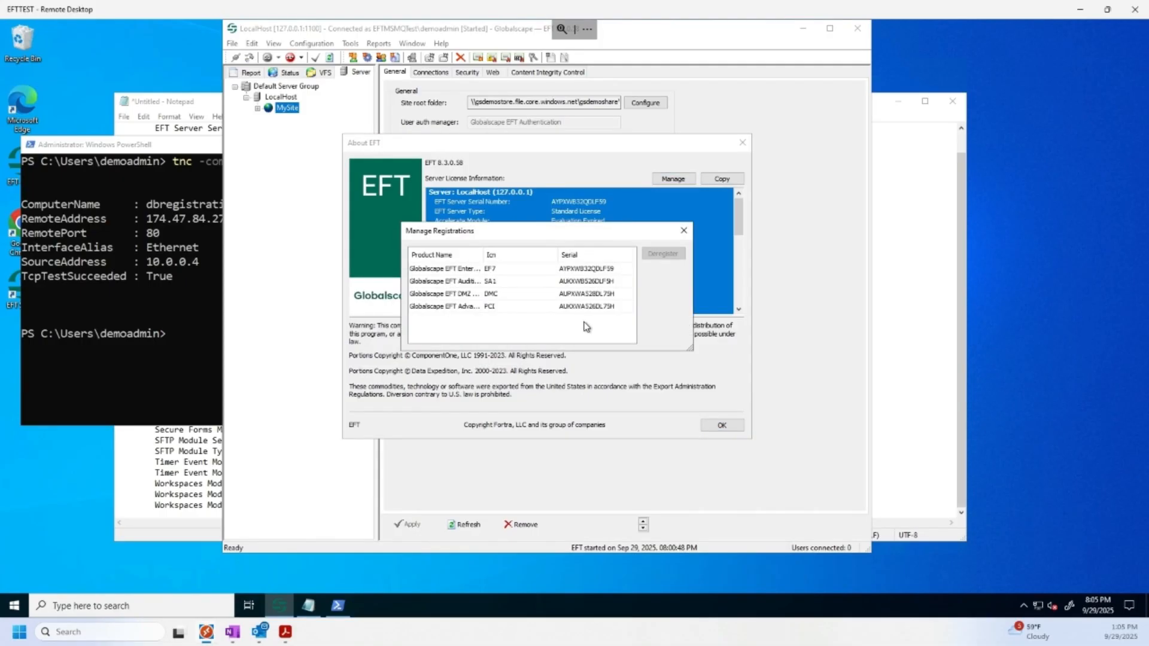
pyautogui.click(446, 307)
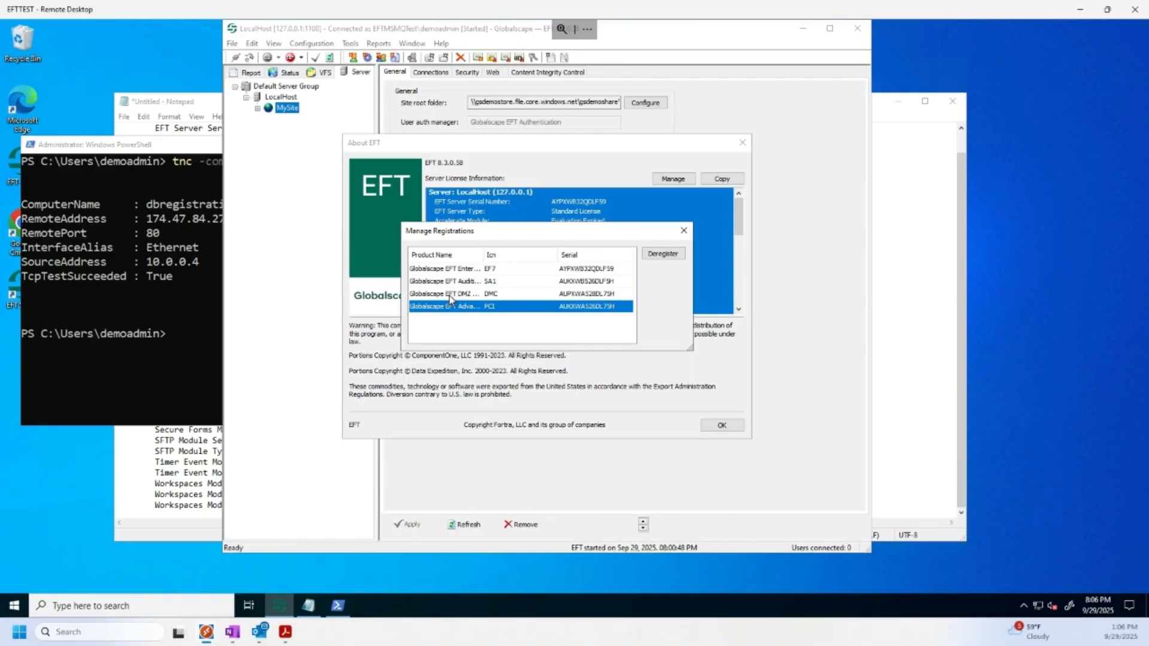
pyautogui.click(653, 259)
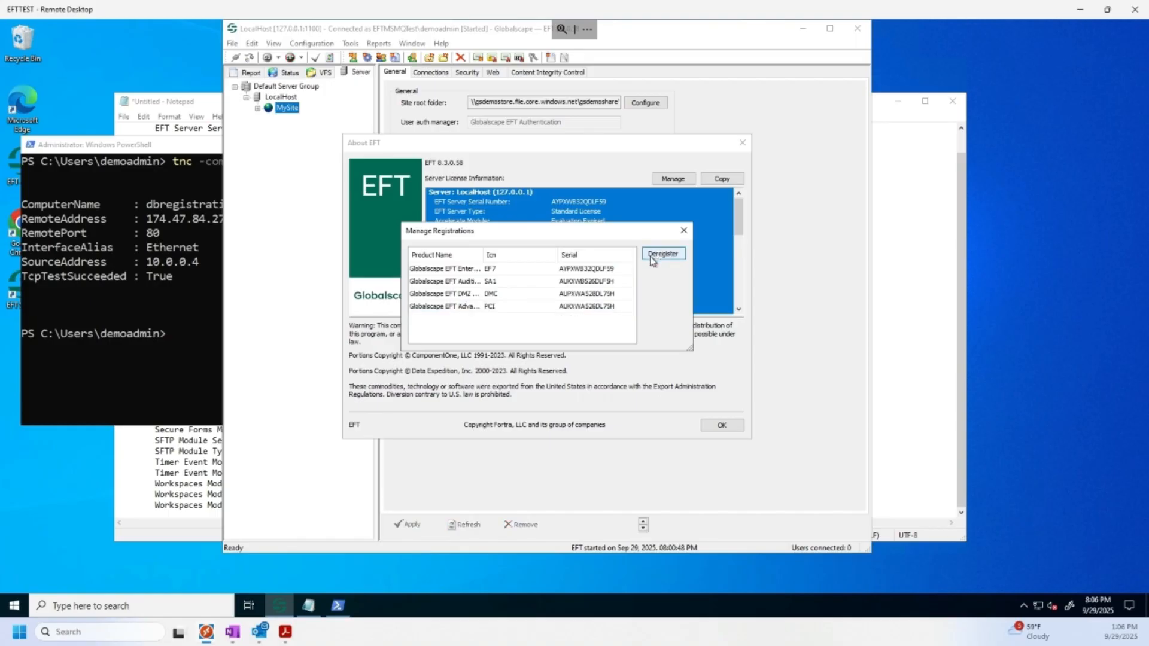
pyautogui.click(476, 308)
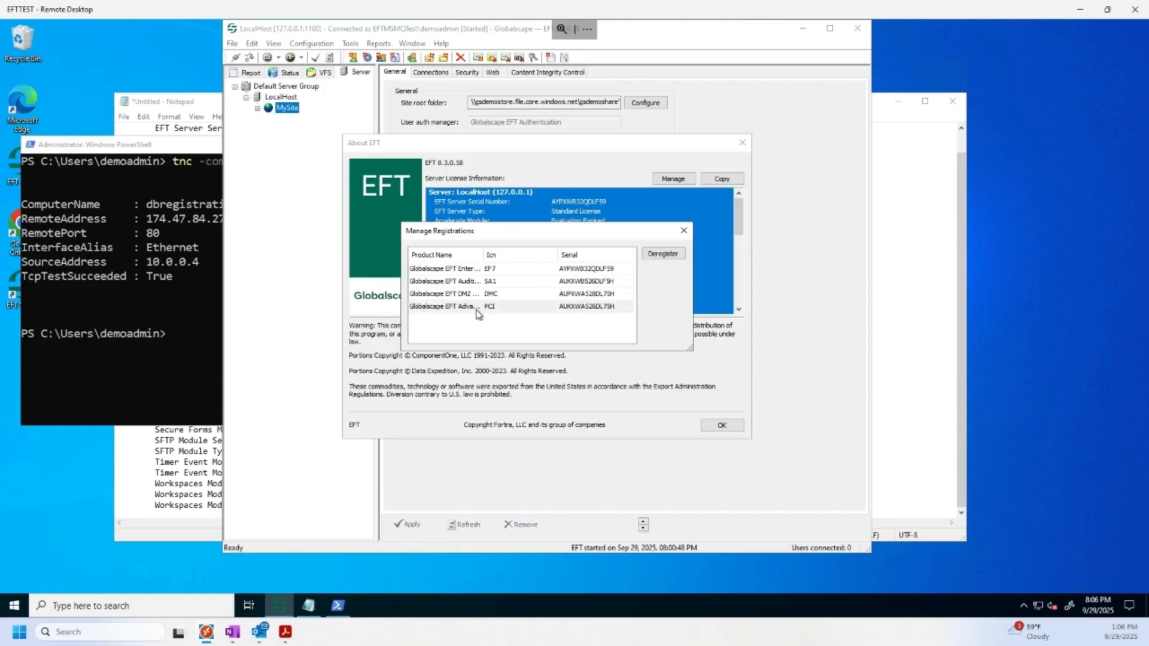
pyautogui.click(675, 257)
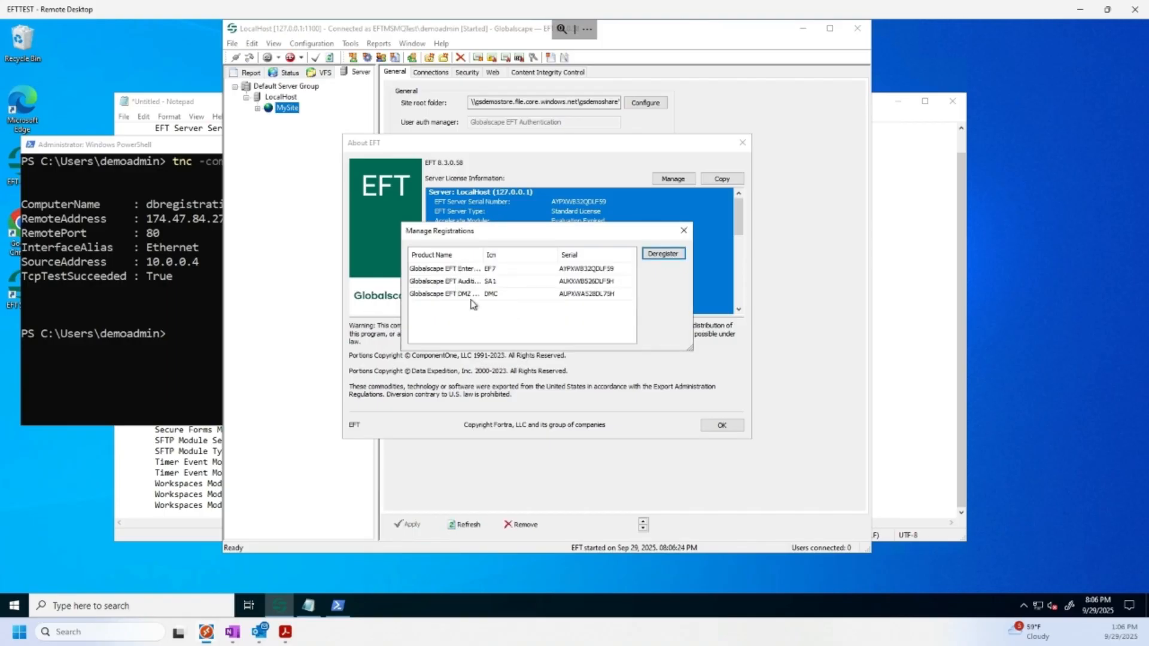
# - Deregister the Globalscape EFT DMZ product (DMC), repeating the deregistration once
pyautogui.click(454, 295)
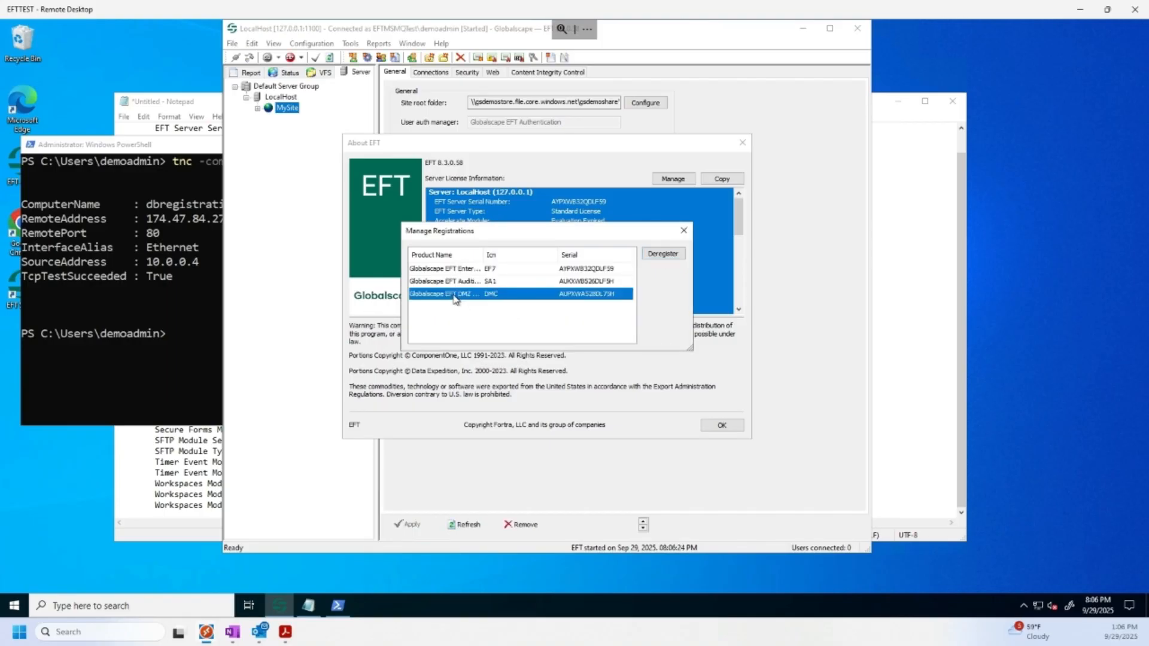
pyautogui.click(659, 255)
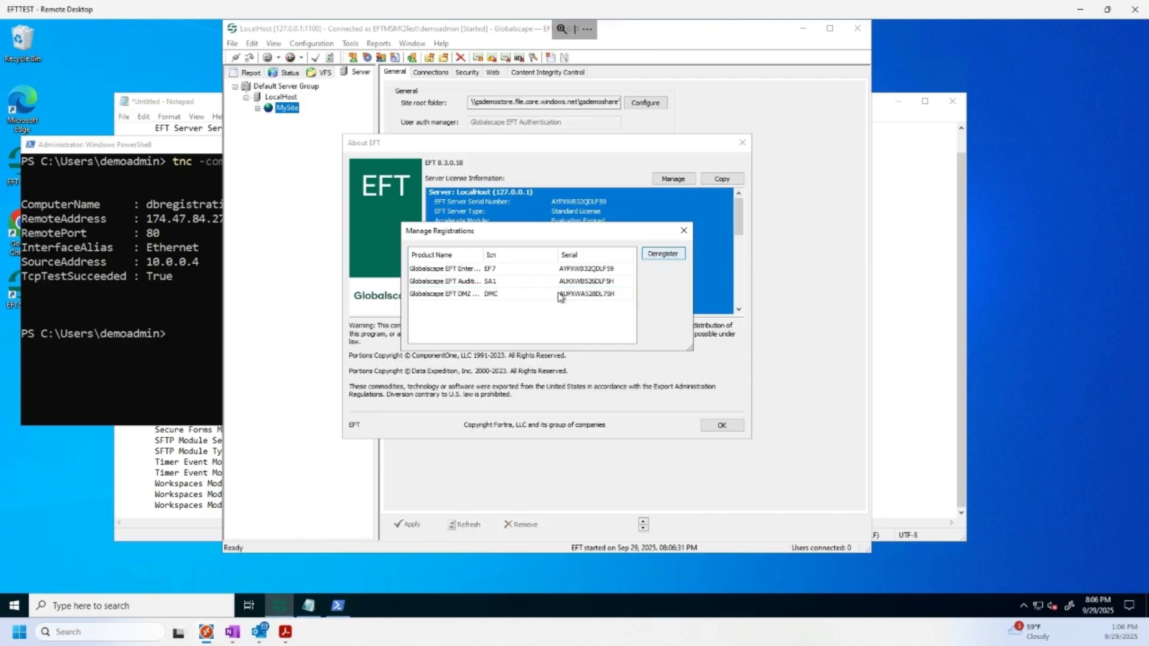
pyautogui.click(476, 294)
pyautogui.click(674, 256)
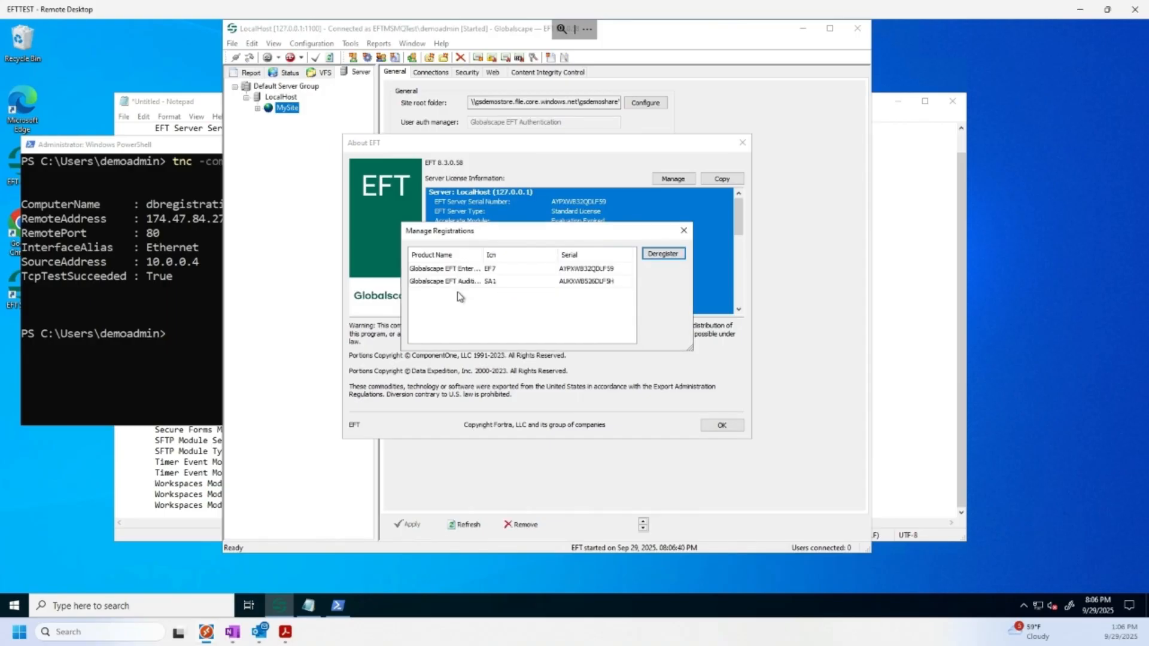
# - Deregister the Globalscape EFT Auditing product (SA1) from the list of registrations
pyautogui.click(452, 289)
pyautogui.click(653, 256)
pyautogui.click(661, 255)
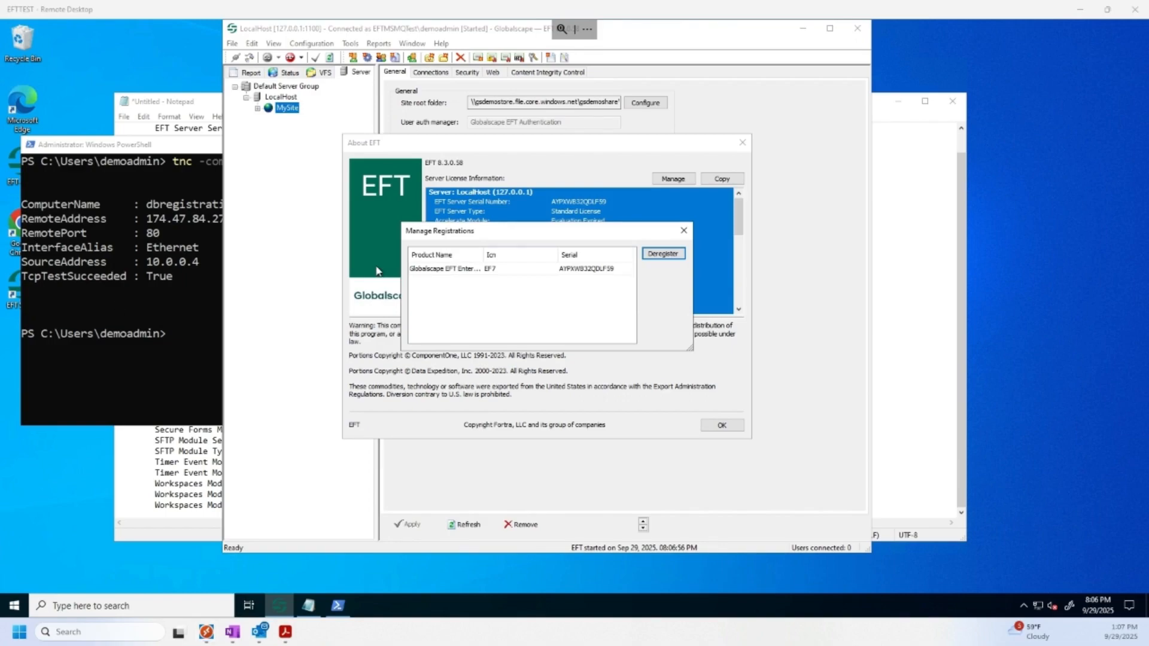
# - Deregister the remaining Globalscape EFT Enterprise product (EF7), repeating the deregistration once, and dismiss the resulting notice
pyautogui.click(483, 270)
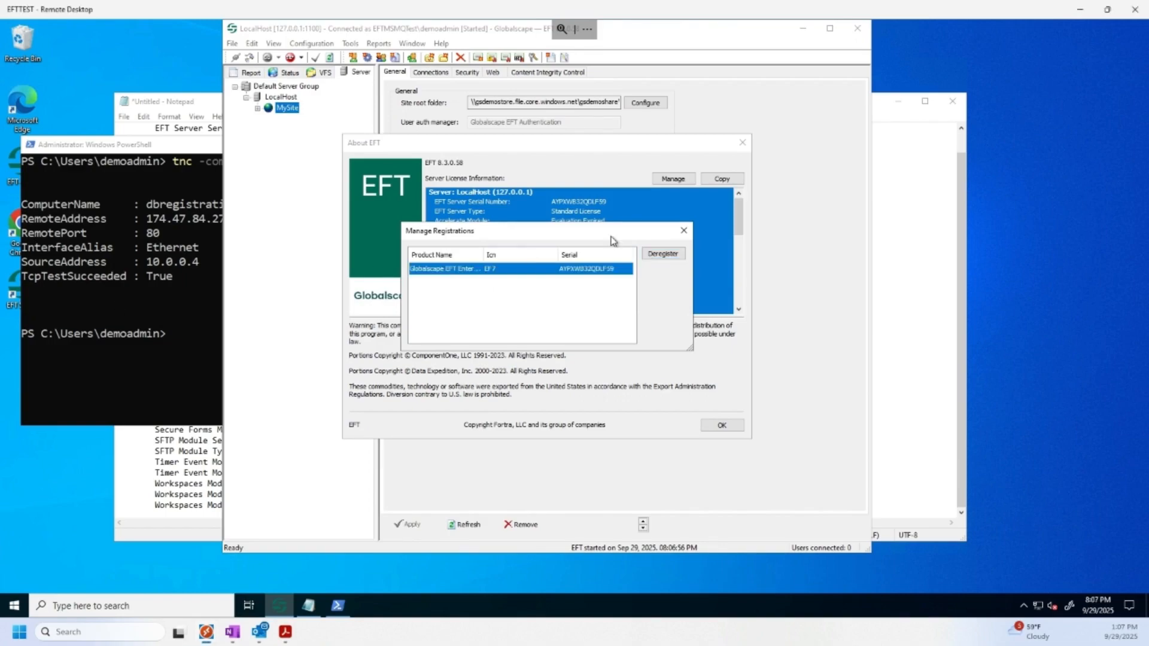
pyautogui.click(661, 256)
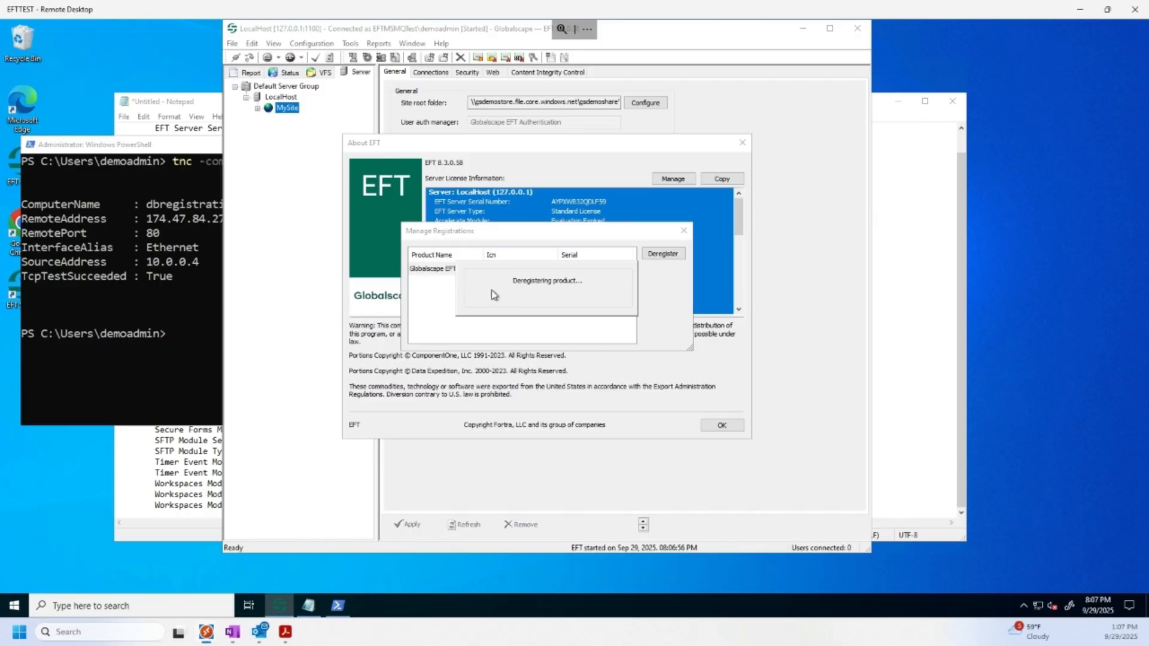
pyautogui.click(494, 271)
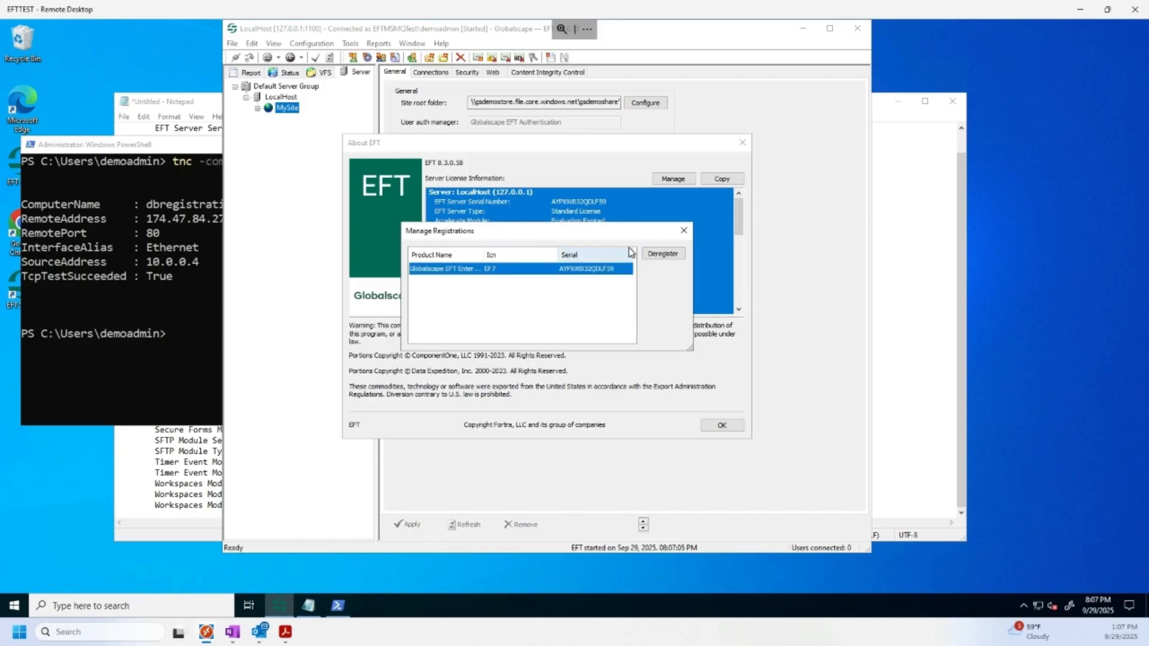
pyautogui.click(662, 253)
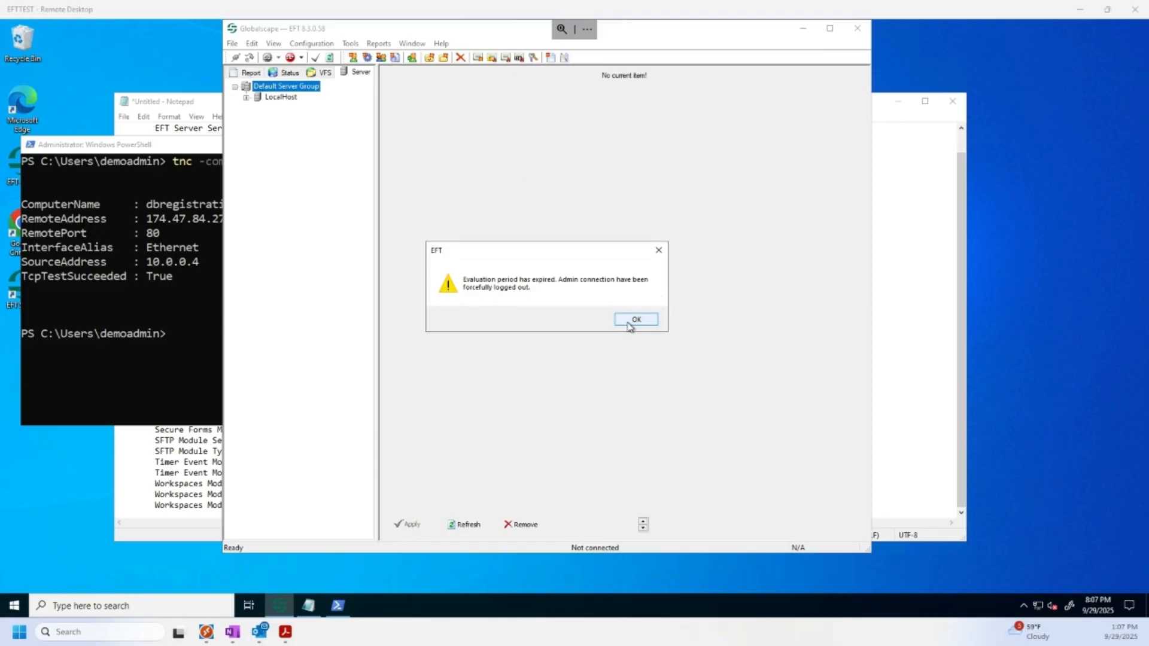
pyautogui.click(543, 287)
pyautogui.click(627, 316)
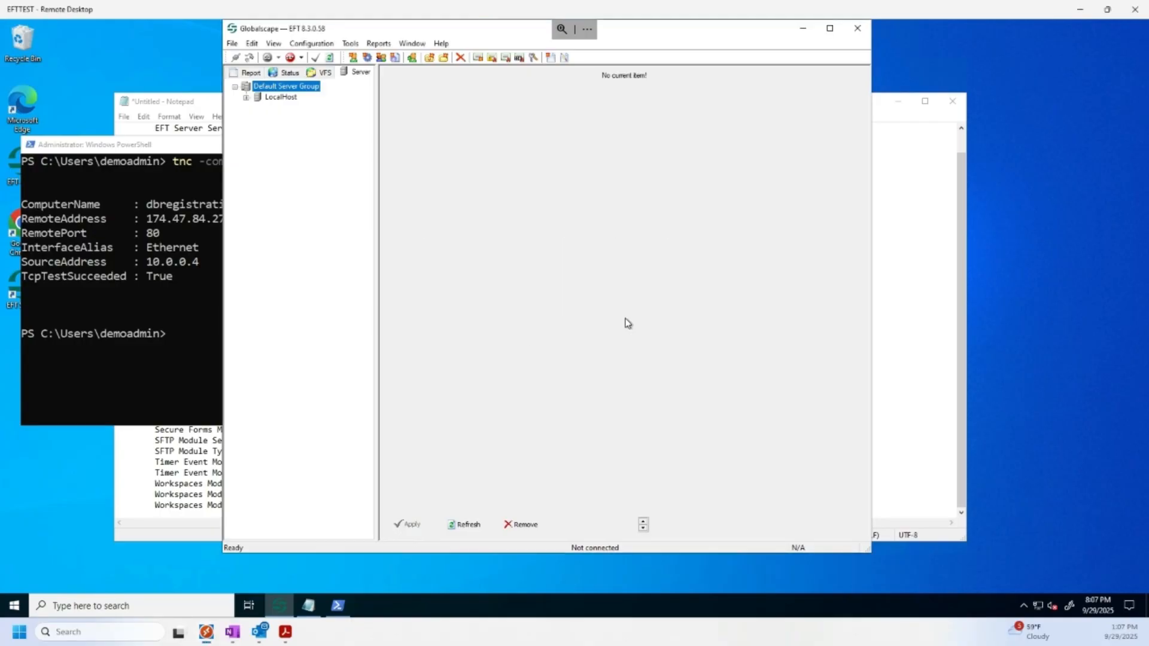
# - Reconnect to the LocalHost server using Currently Logged On User authentication
pyautogui.click(283, 102)
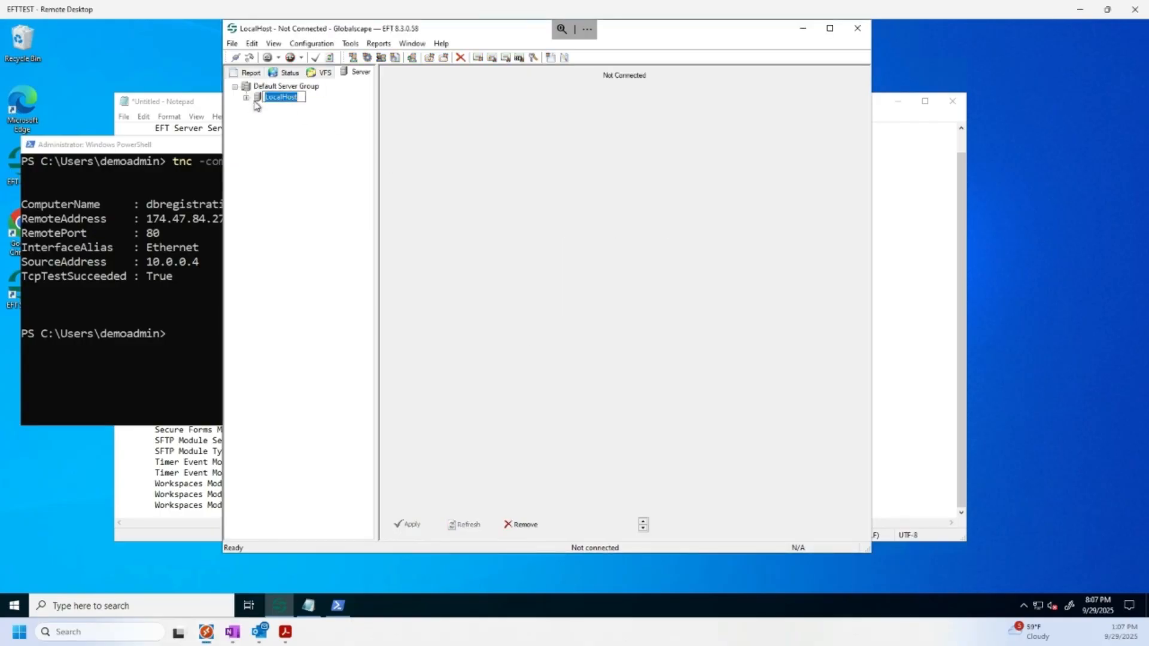
pyautogui.click(261, 102)
pyautogui.doubleClick(263, 100)
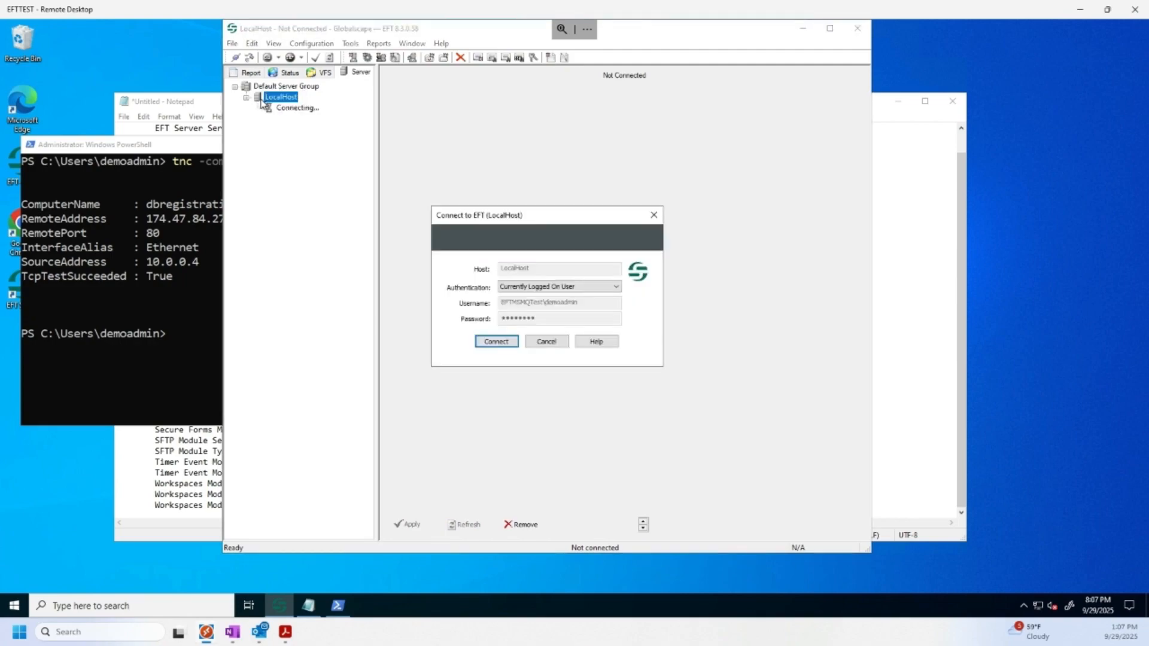
pyautogui.click(496, 342)
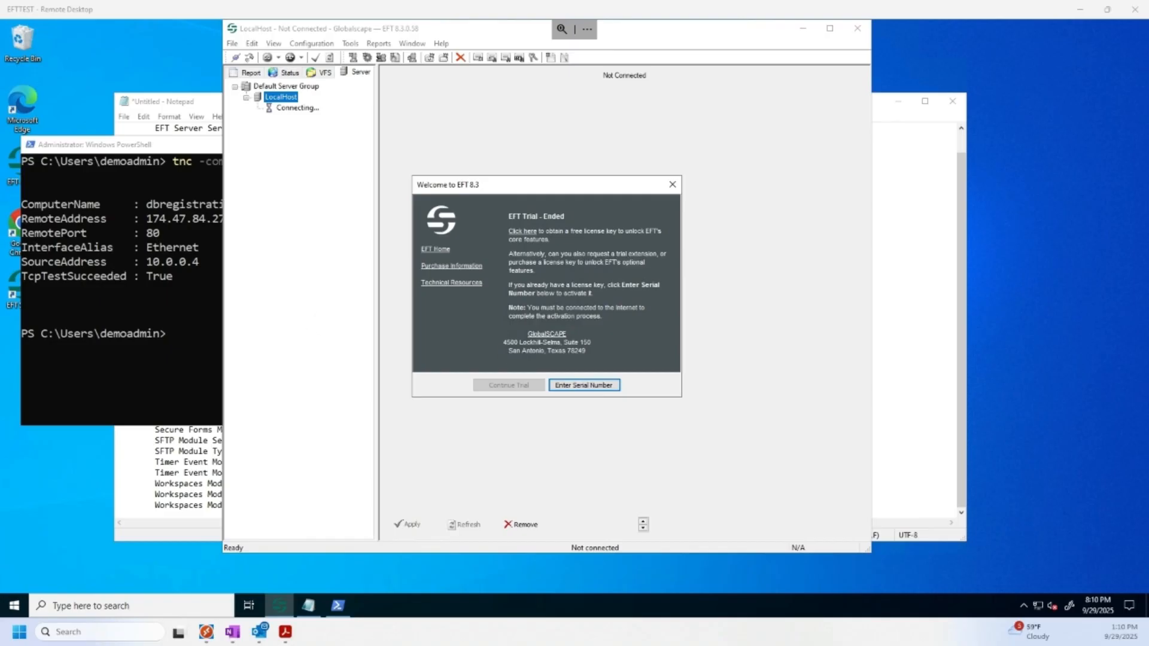
# - Start the EFT Server activation and paste the serial number from the invoice's EFT 8 Enterprise - Yearly row
pyautogui.click(584, 385)
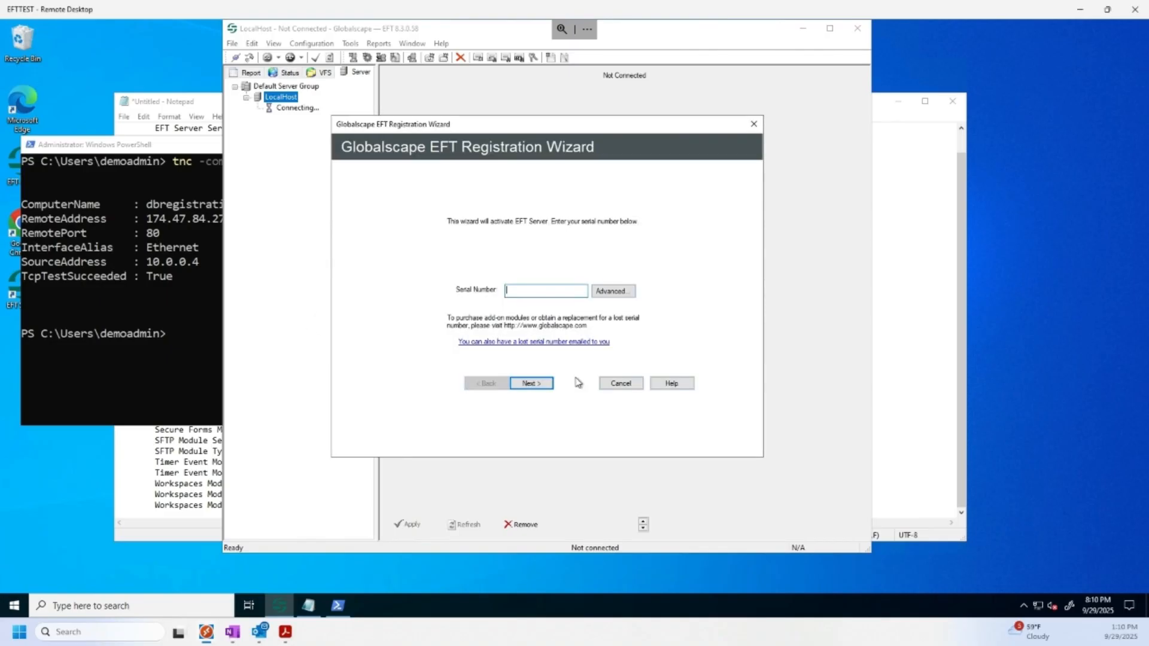
pyautogui.hotkey('alt', 'Tab')
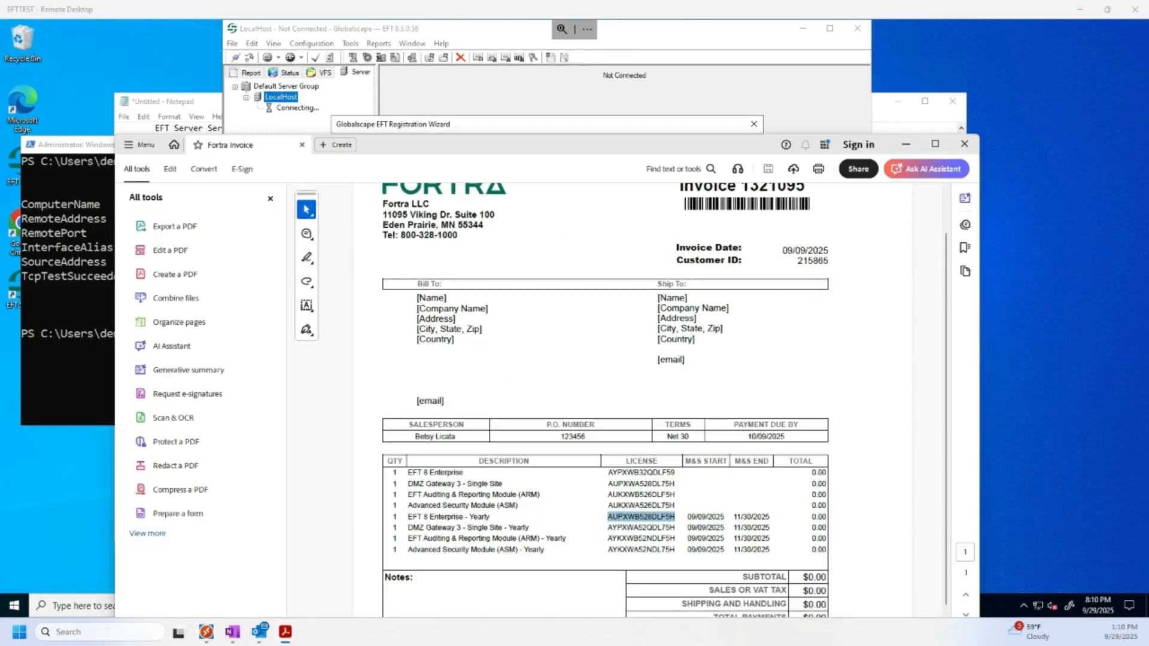
pyautogui.click(636, 516)
pyautogui.rightClick(636, 517)
pyautogui.hotkey('ctrl', 'c')
pyautogui.click(508, 94)
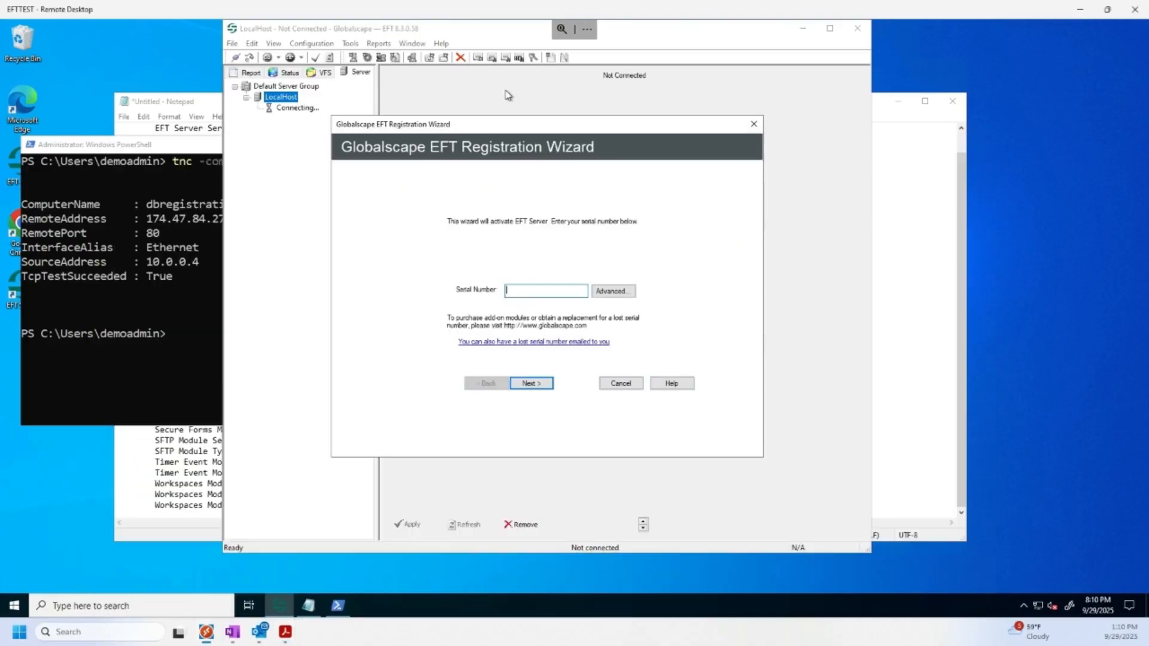
pyautogui.hotkey('ctrl', 'v')
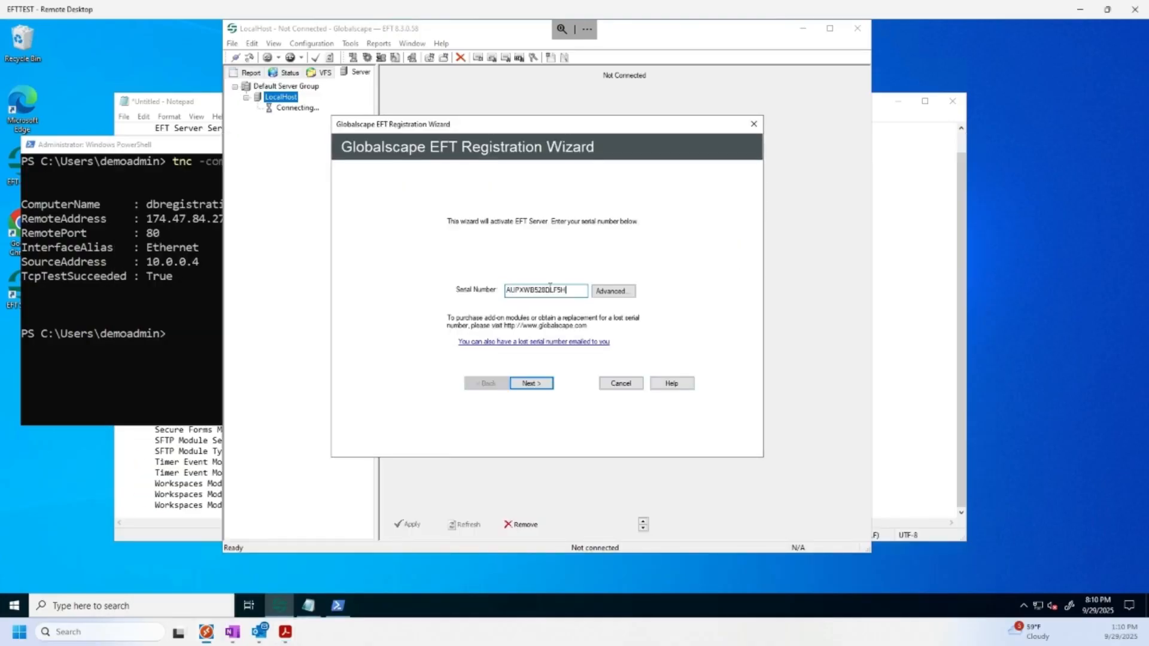
# - Set the advanced registration options to serial type Subscription - Yearly and EFT version Enterprise: 8.0.6 or Older
pyautogui.click(613, 291)
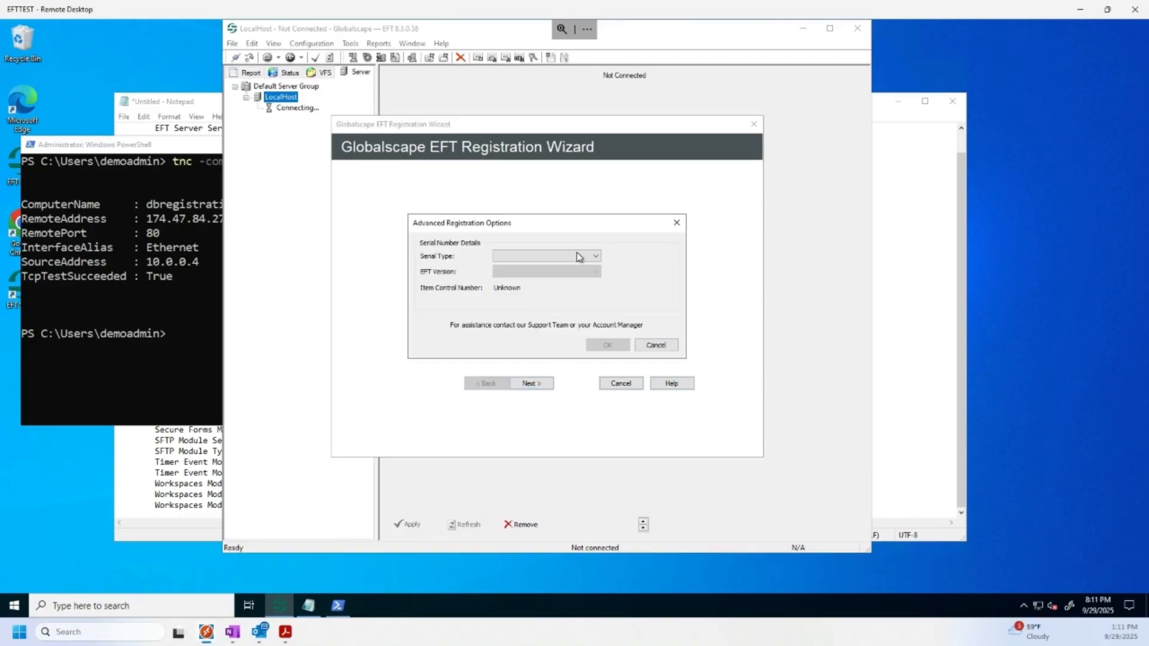
pyautogui.click(576, 257)
pyautogui.click(538, 275)
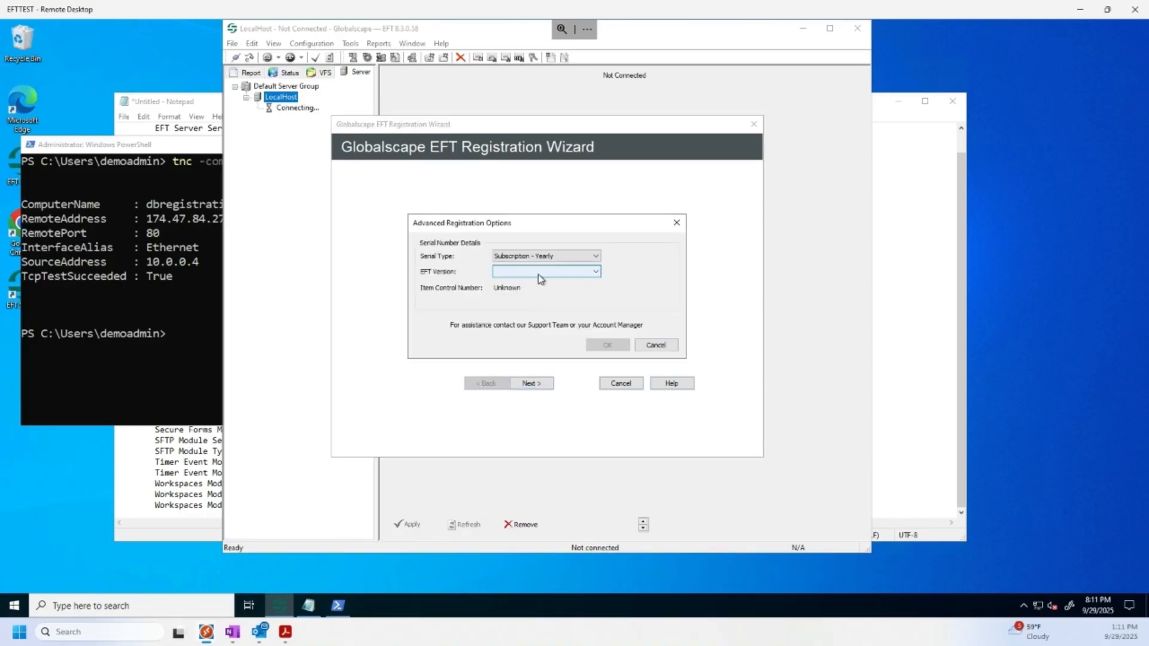
pyautogui.click(542, 279)
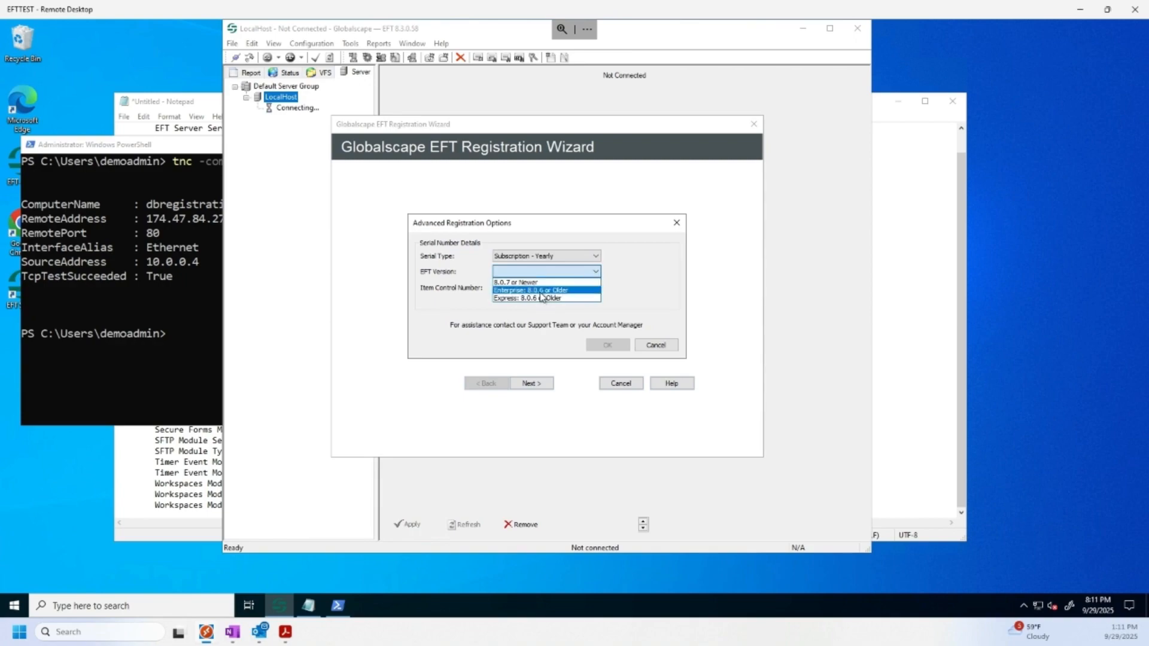
pyautogui.click(541, 295)
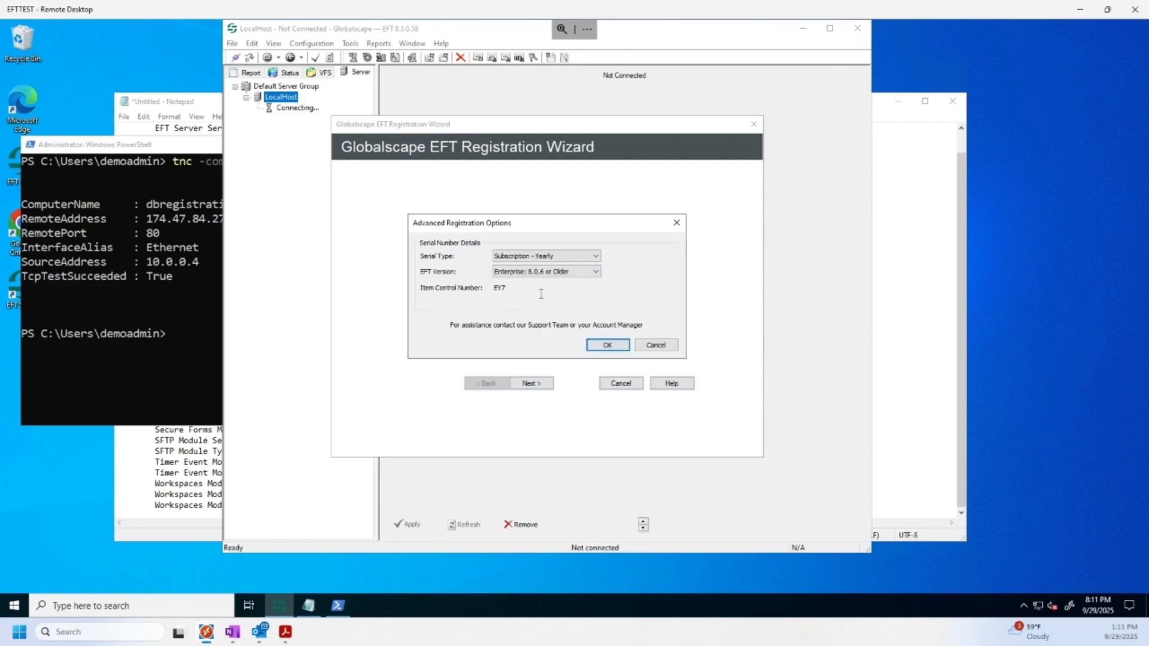
pyautogui.click(603, 349)
# - Submit the EFT Server registration, finish the wizard and dismiss the remaining notices
pyautogui.click(534, 384)
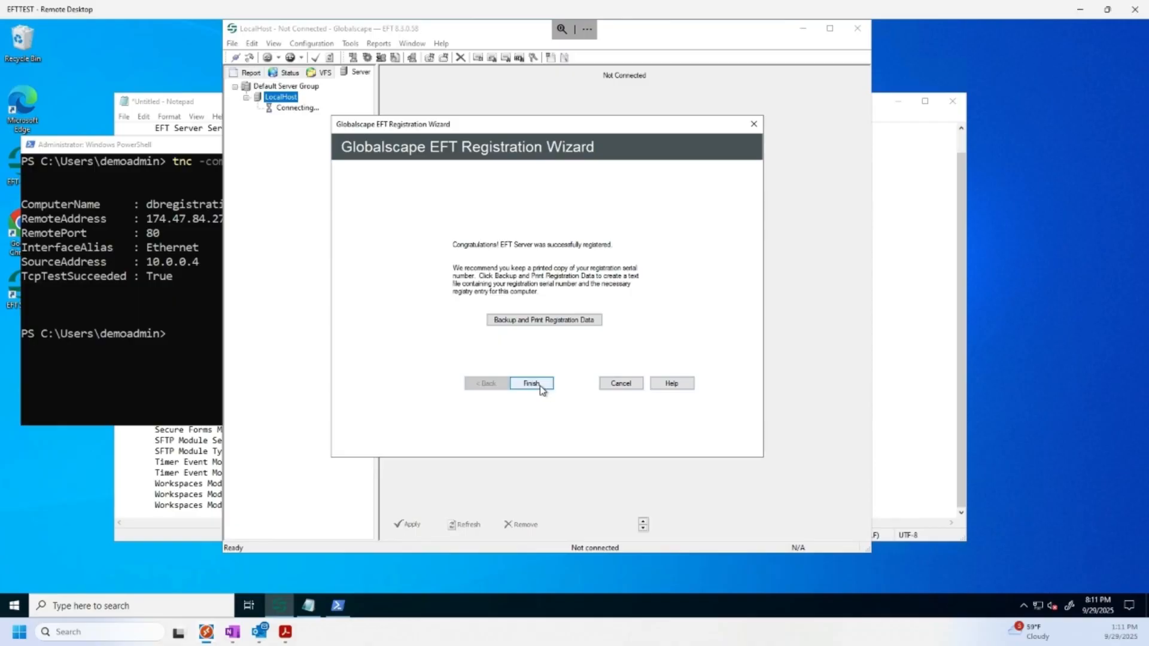
pyautogui.click(540, 385)
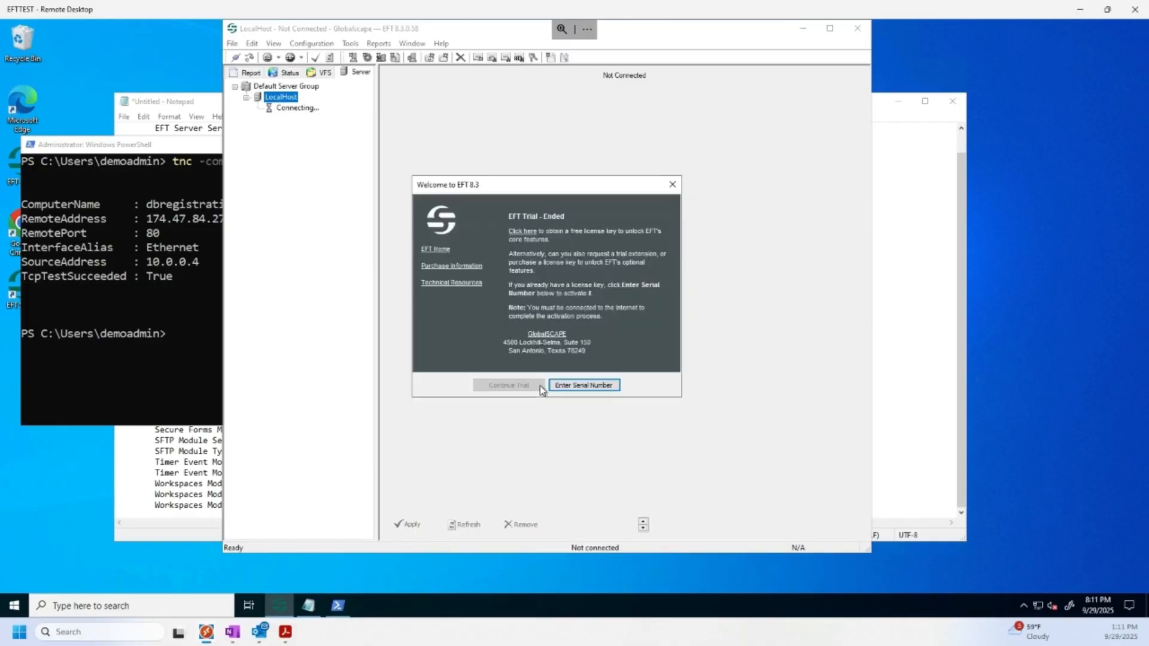
pyautogui.click(546, 387)
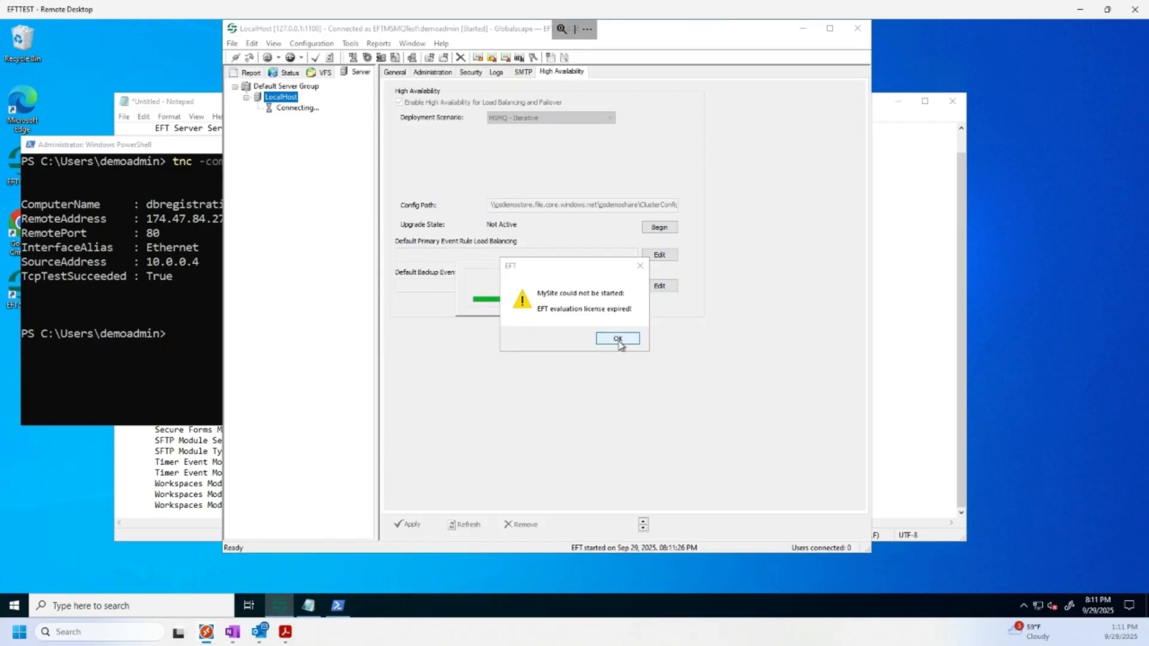
pyautogui.click(617, 338)
# - Examine the server license information in the About EFT window for each module's license status and renewal date
pyautogui.click(286, 108)
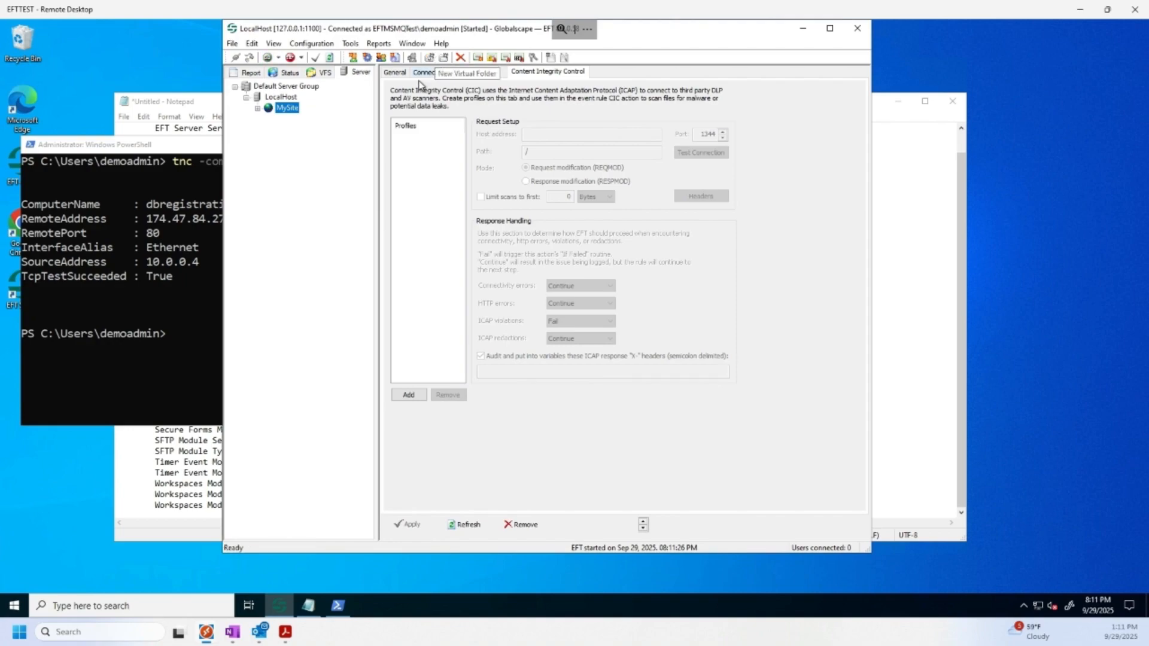
pyautogui.click(444, 46)
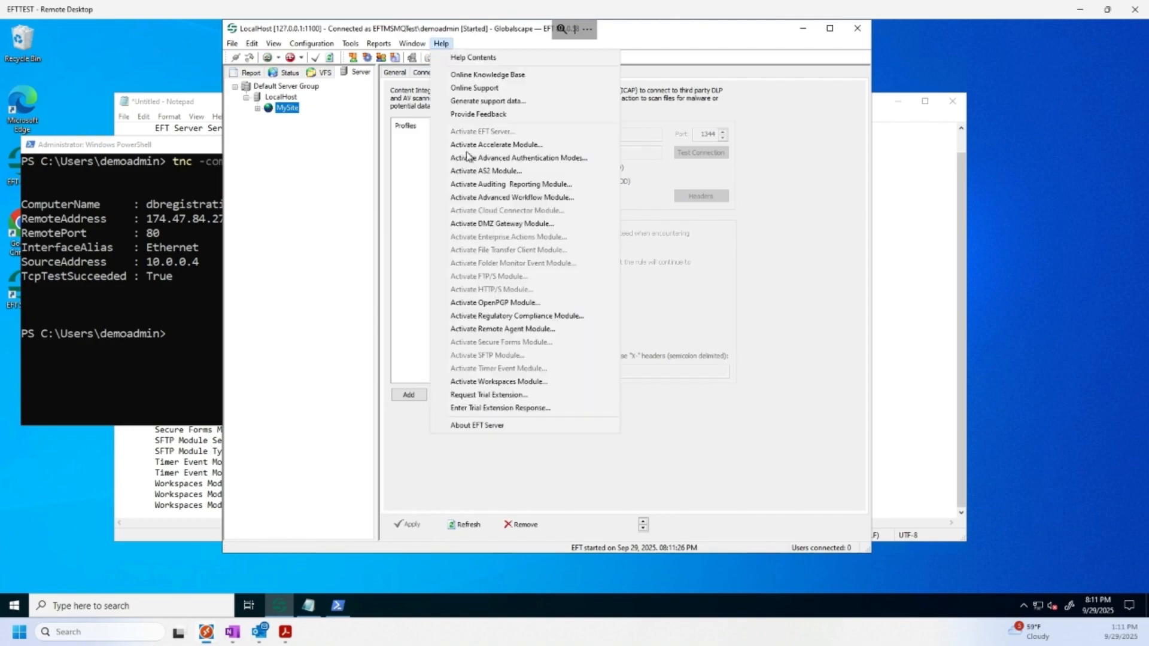
pyautogui.click(490, 426)
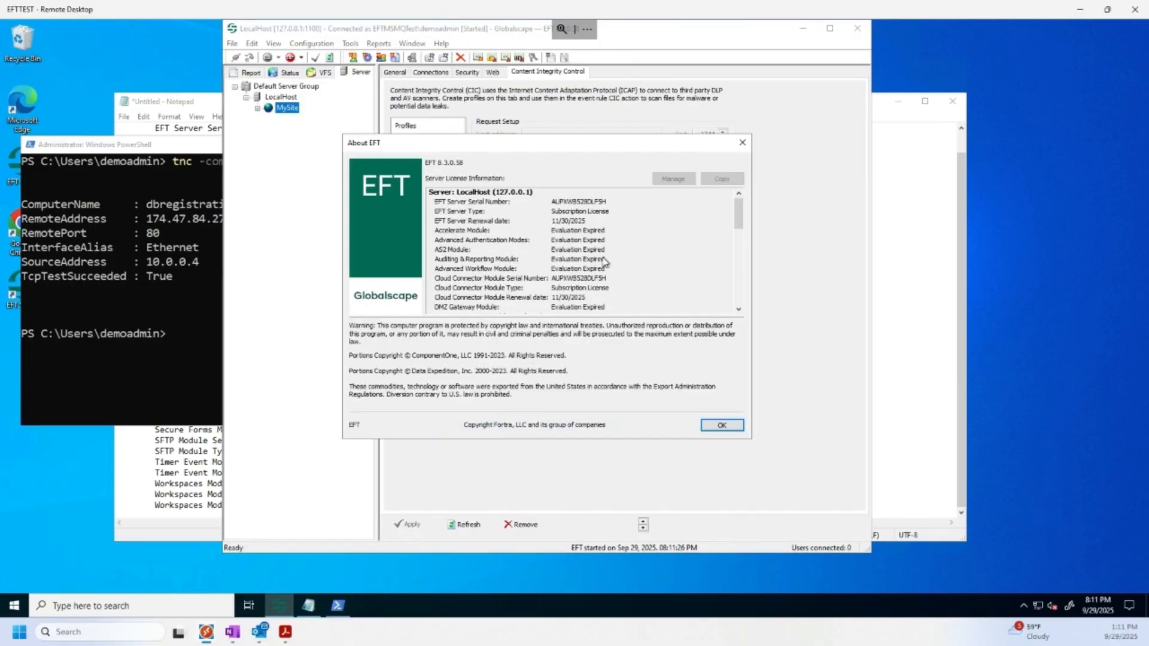
pyautogui.scroll(-2, 658, 266)
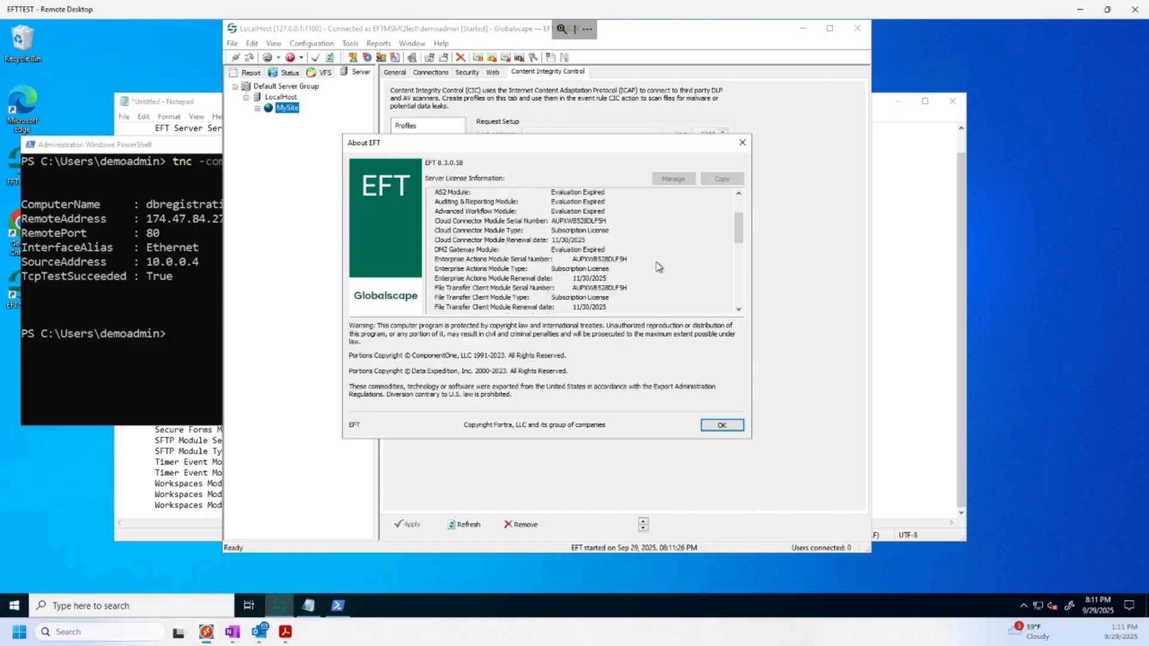
pyautogui.scroll(-4, 658, 269)
pyautogui.scroll(2, 658, 269)
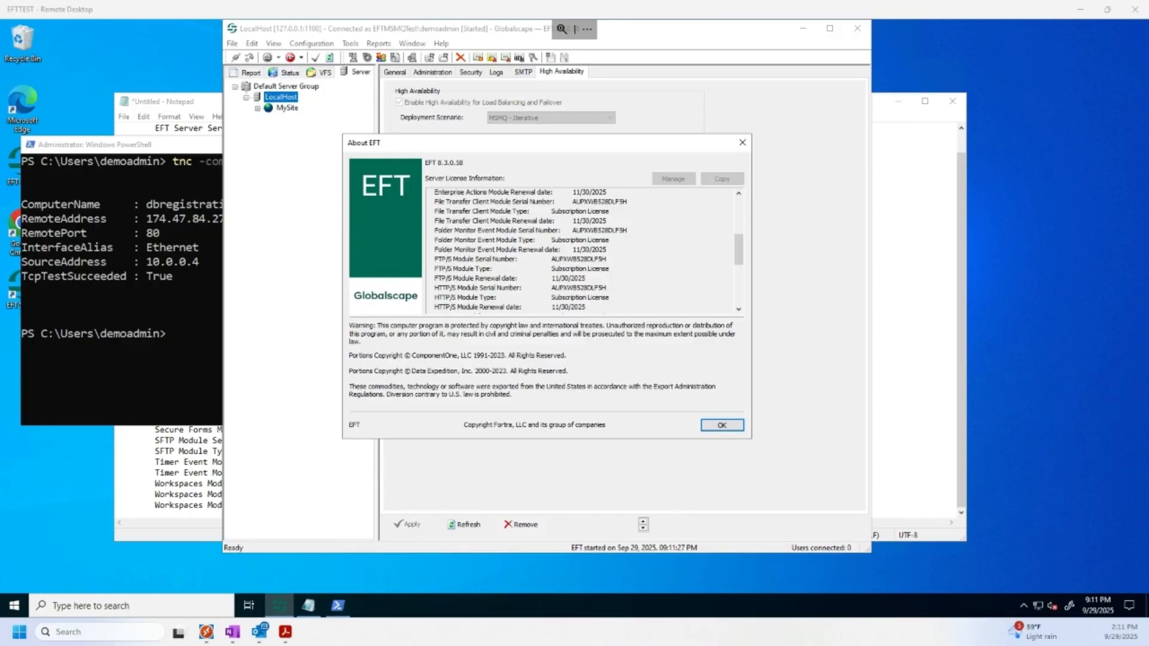
pyautogui.click(723, 425)
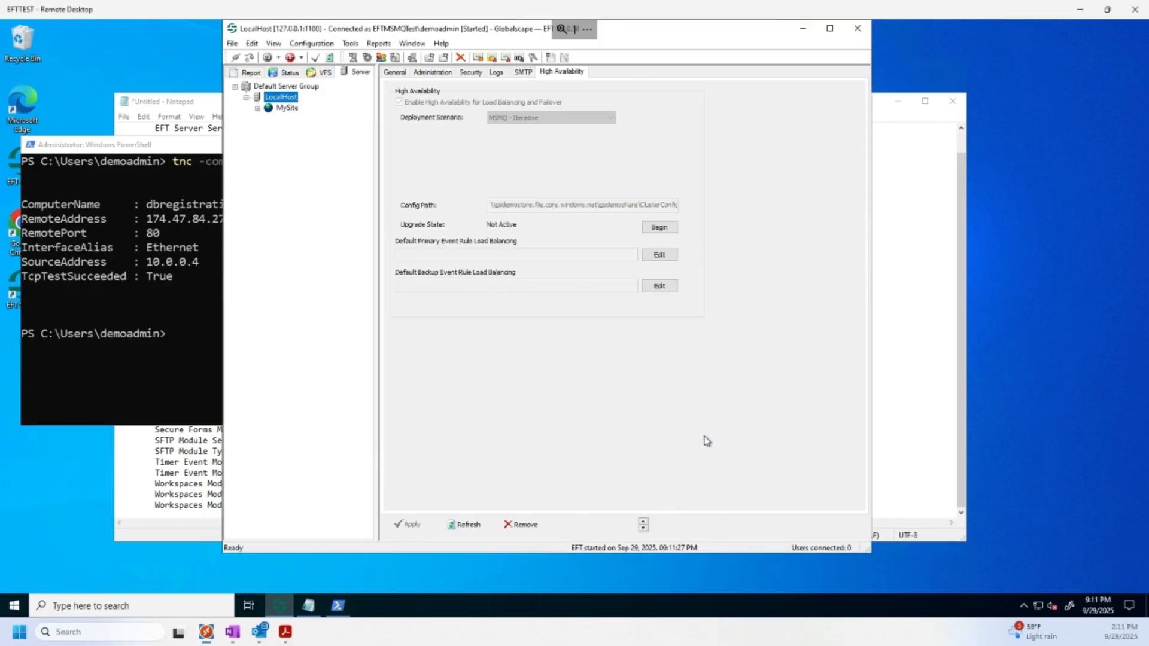
# - Activate the Auditing & Reporting Module with the serial number from the invoice's EFT Auditing & Reporting Module (ARM) - Yearly row
pyautogui.click(441, 43)
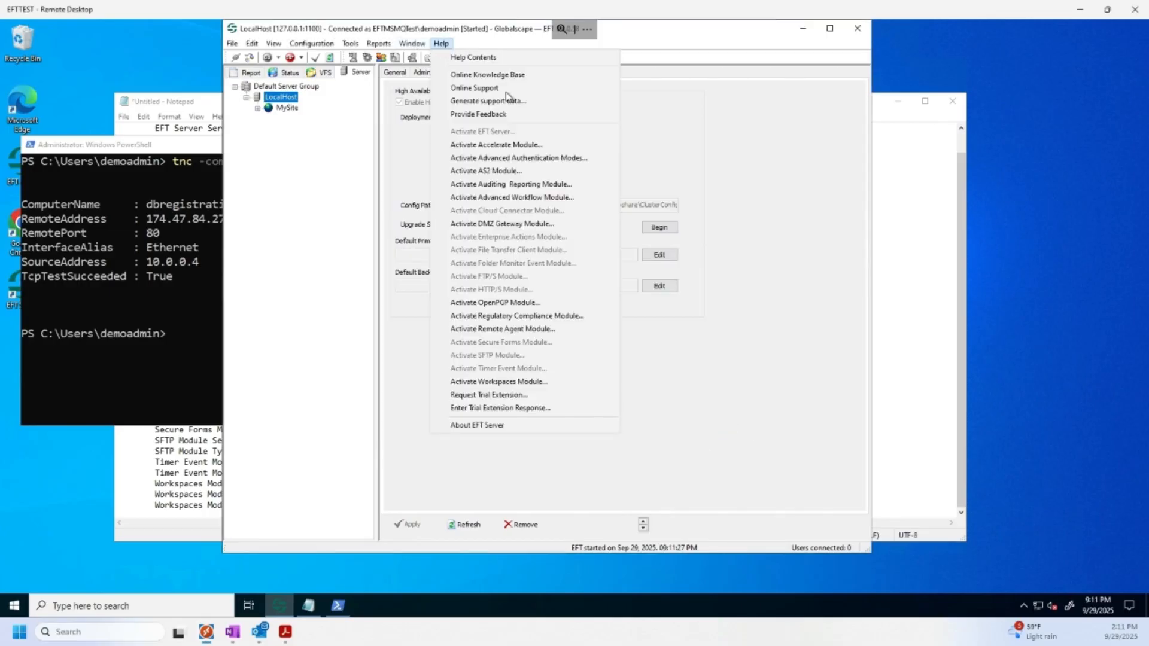
pyautogui.click(543, 185)
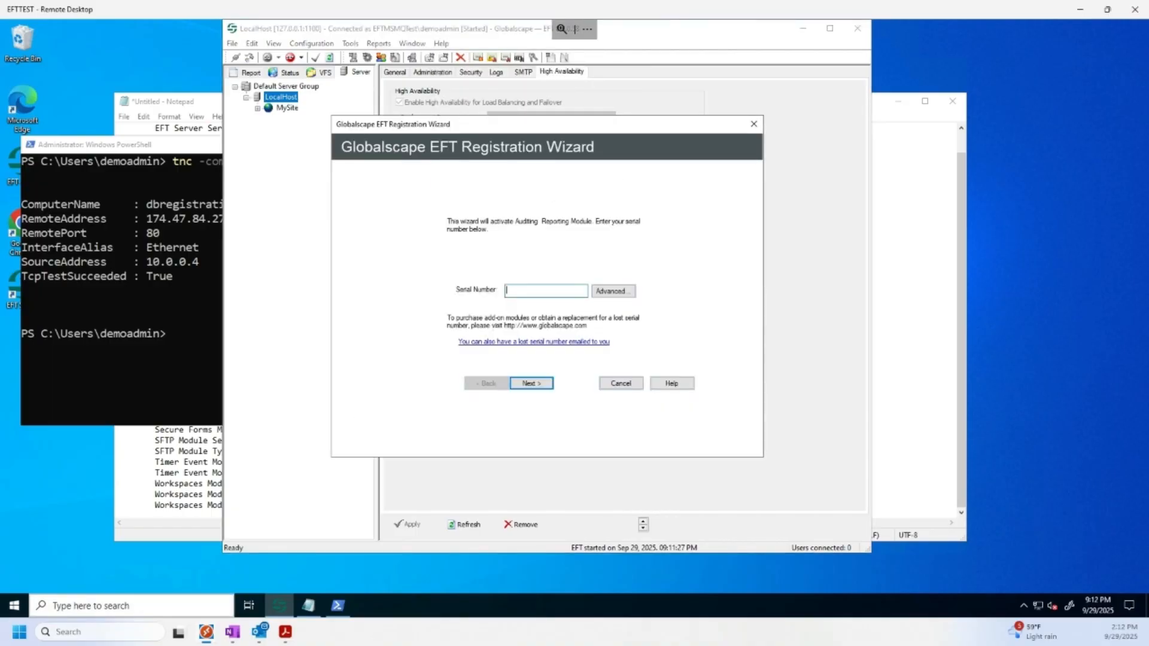
pyautogui.click(285, 631)
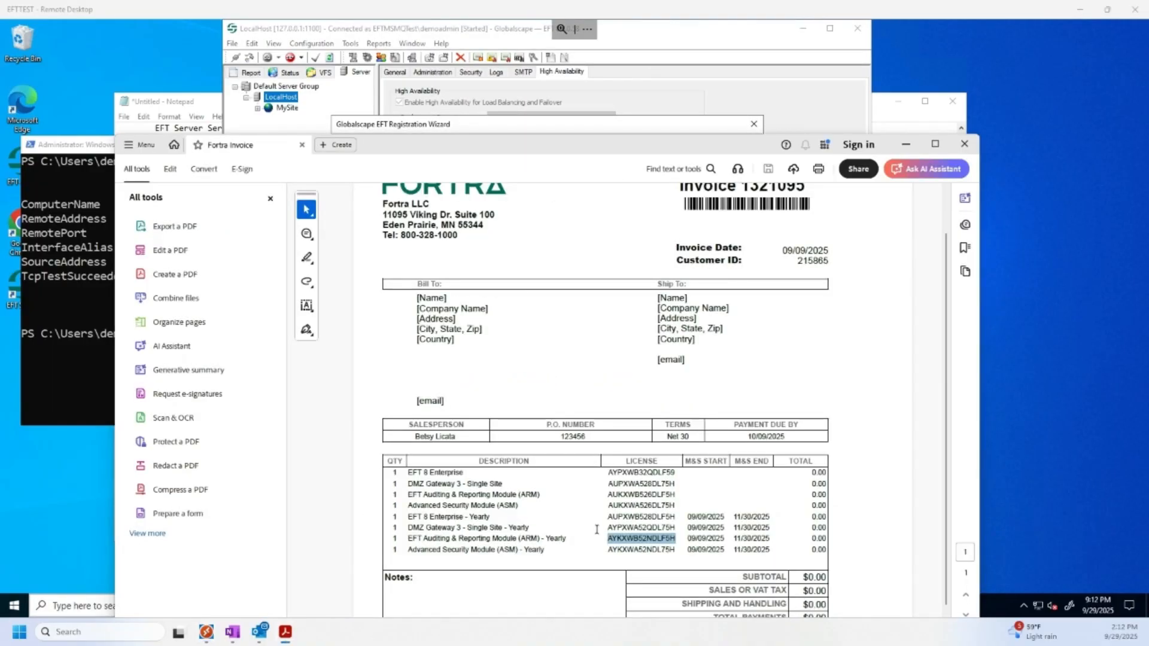
pyautogui.rightClick(636, 540)
pyautogui.click(652, 556)
pyautogui.click(537, 101)
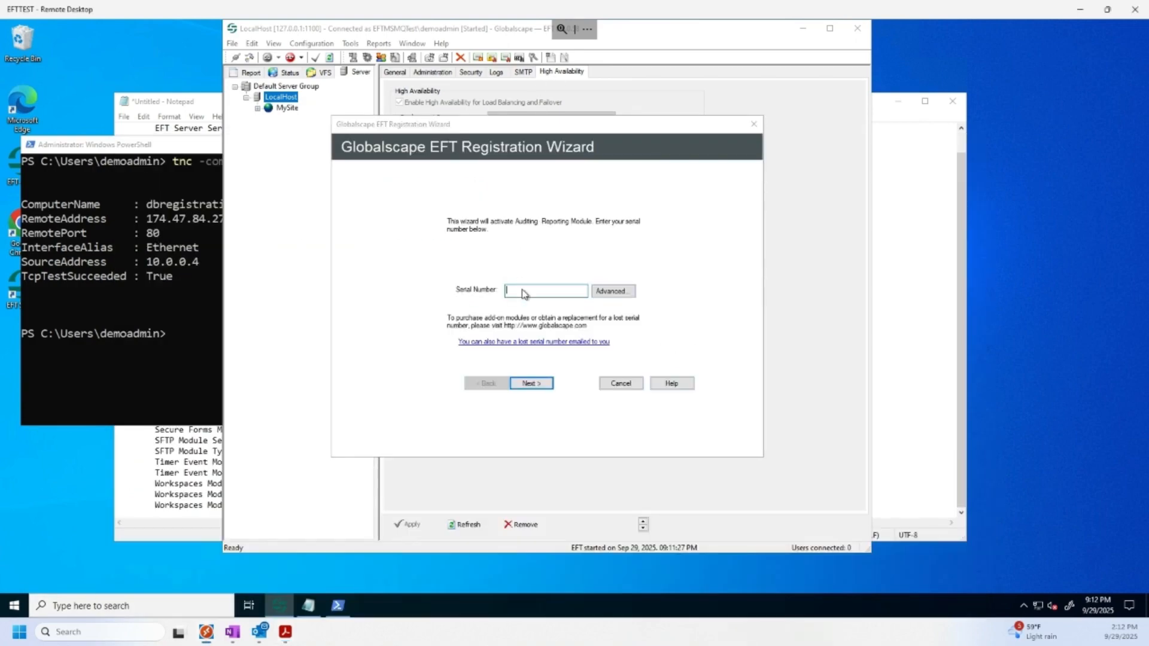
pyautogui.hotkey('ctrl', 'v')
pyautogui.click(537, 386)
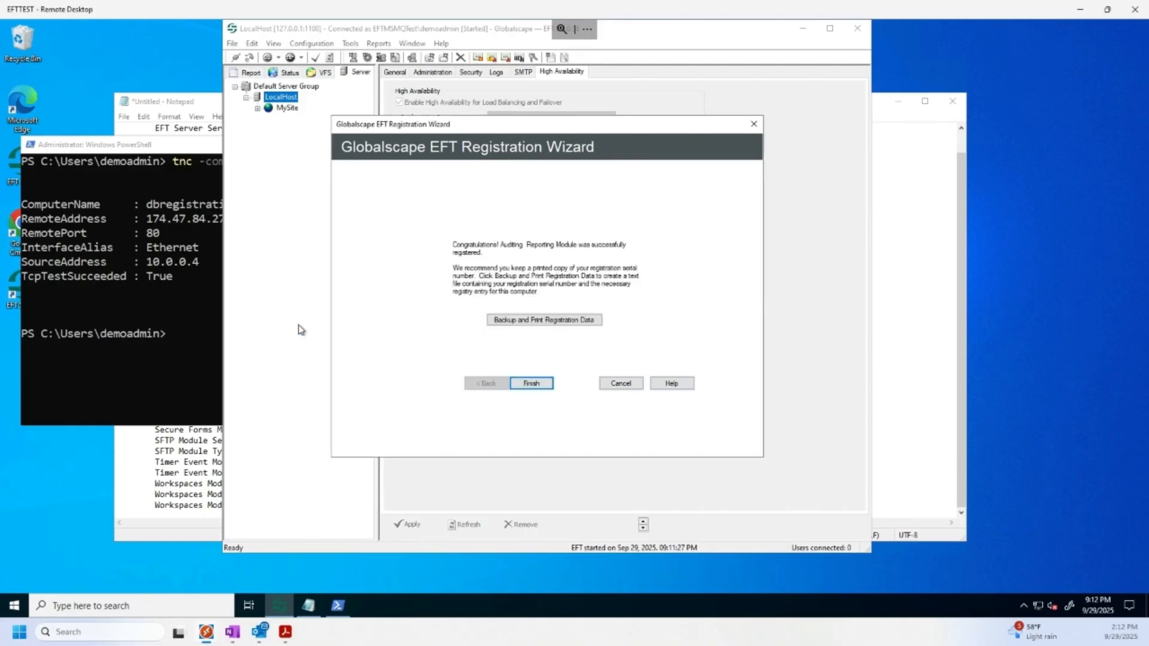
pyautogui.click(531, 384)
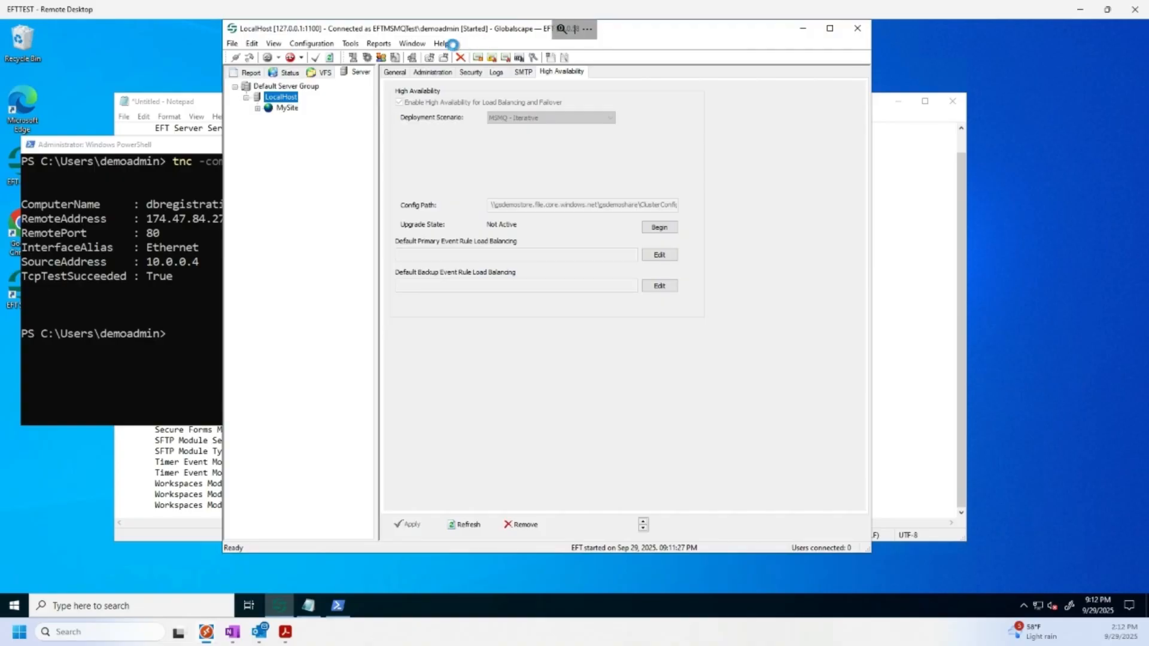
# - Activate the DMZ Gateway Module as Single Site with the serial number from the invoice's DMZ Gateway 3 - Single Site - Yearly row
pyautogui.click(438, 44)
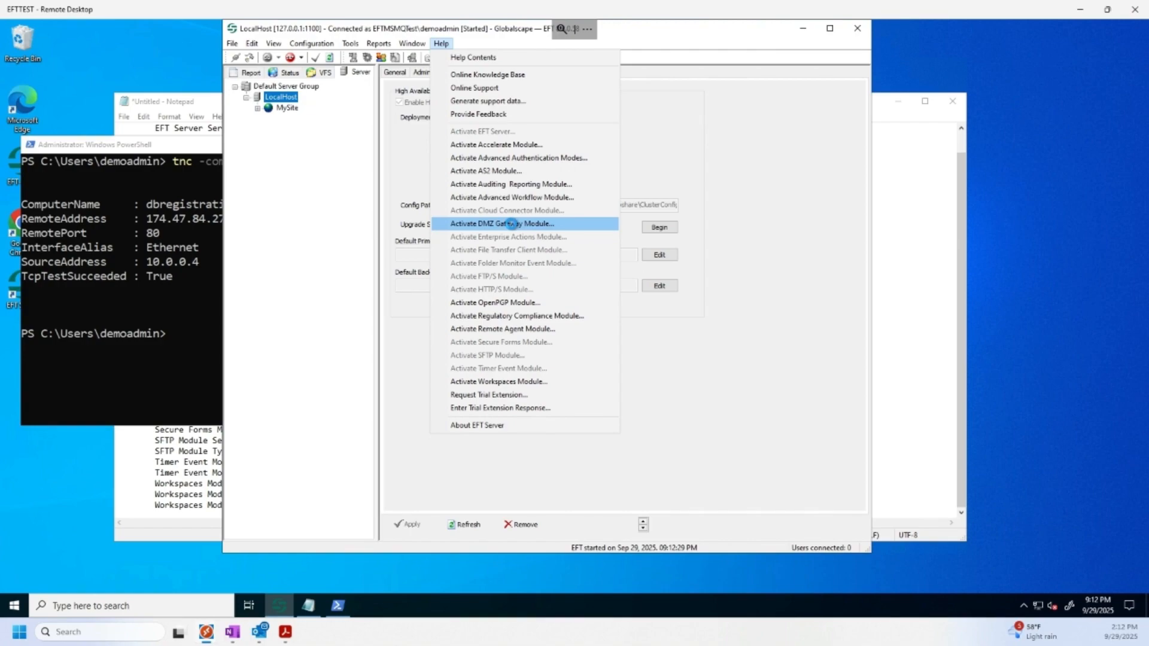
pyautogui.click(527, 303)
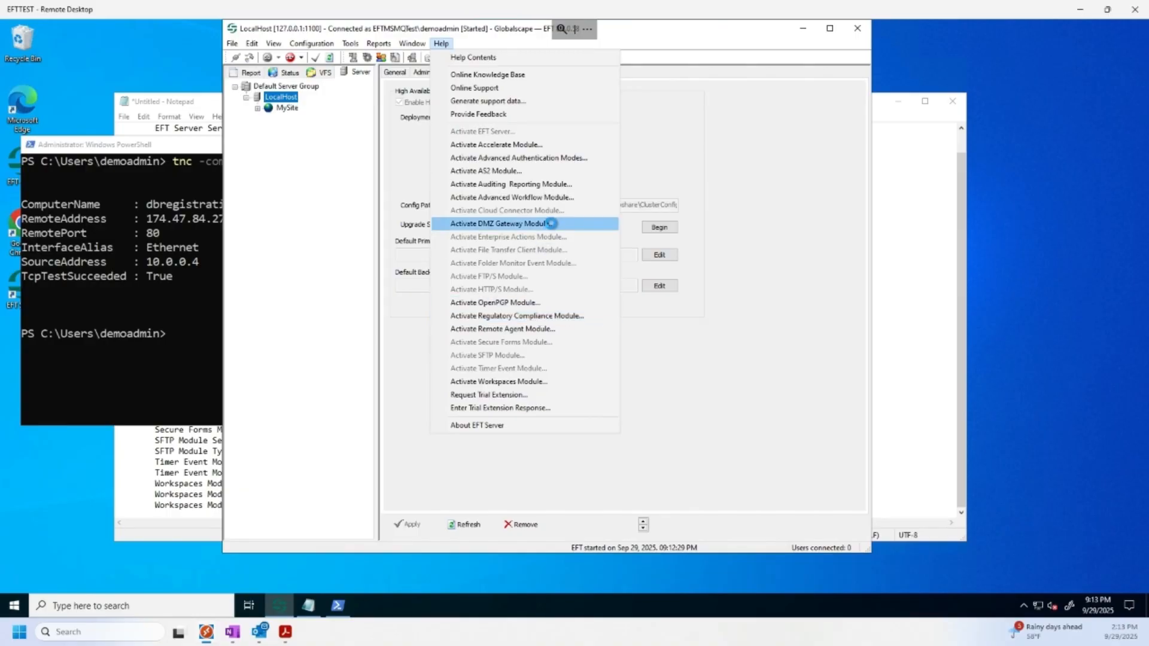
pyautogui.click(551, 223)
pyautogui.moveTo(301, 613)
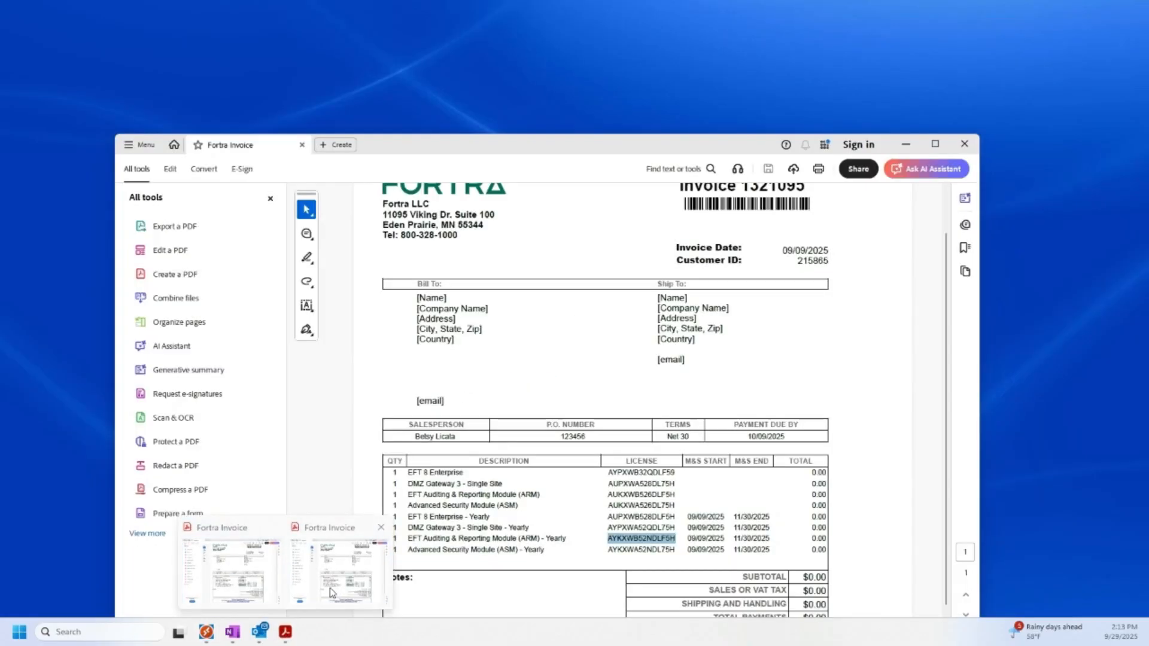
pyautogui.click(328, 585)
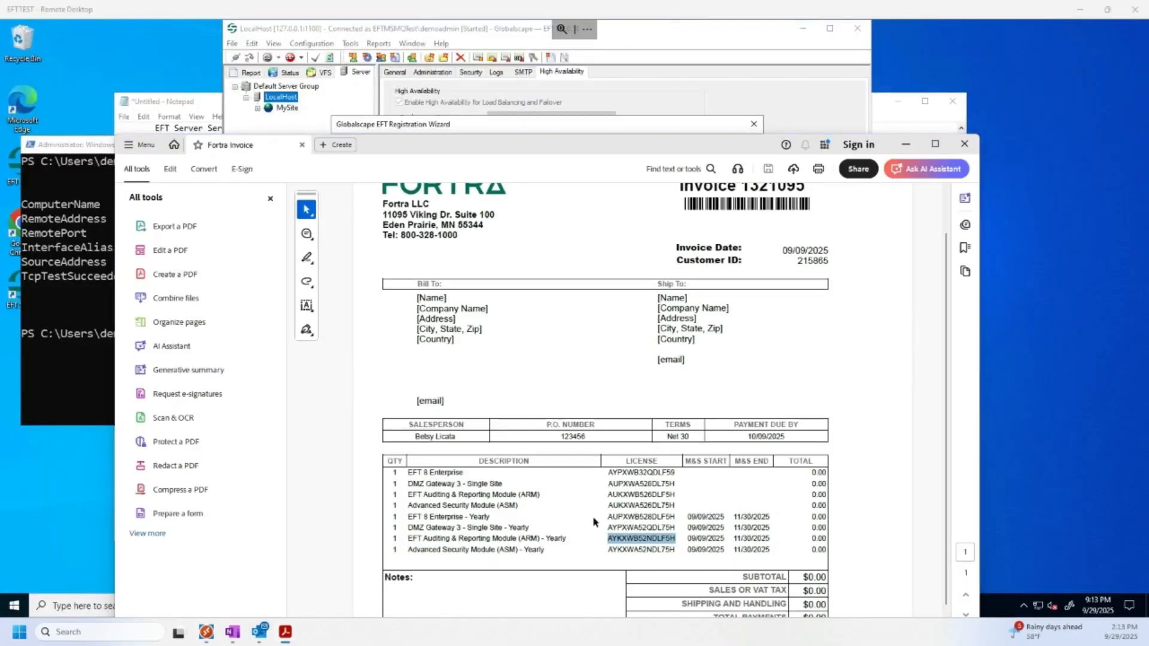
pyautogui.doubleClick(613, 527)
pyautogui.hotkey('ctrl', 'c')
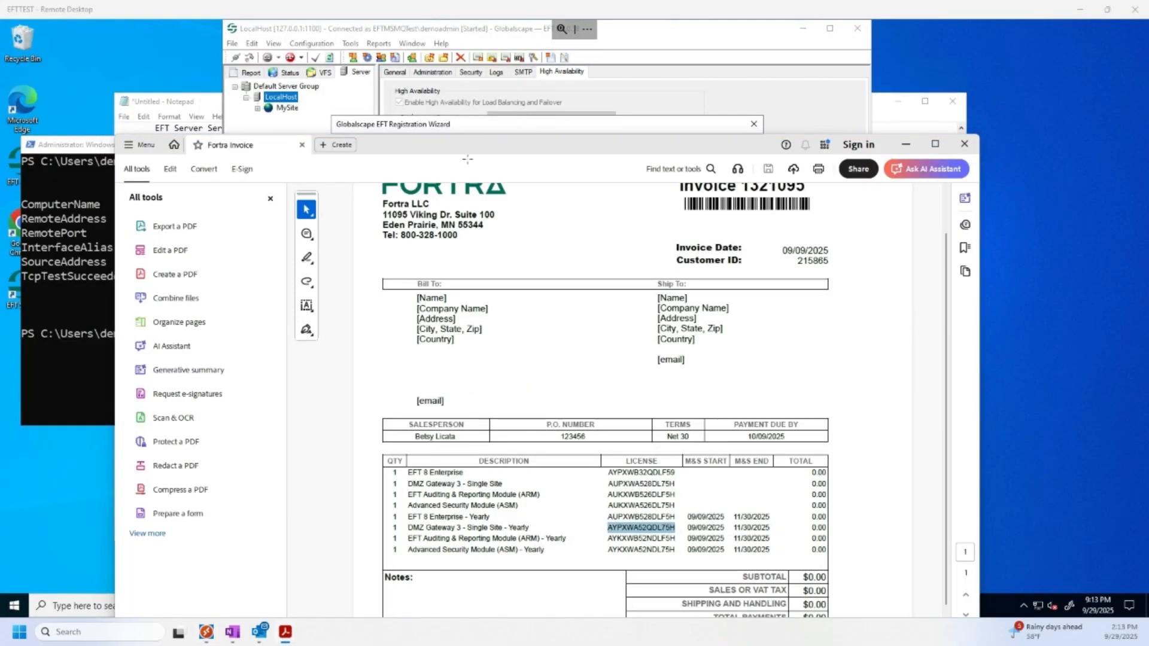
pyautogui.click(465, 132)
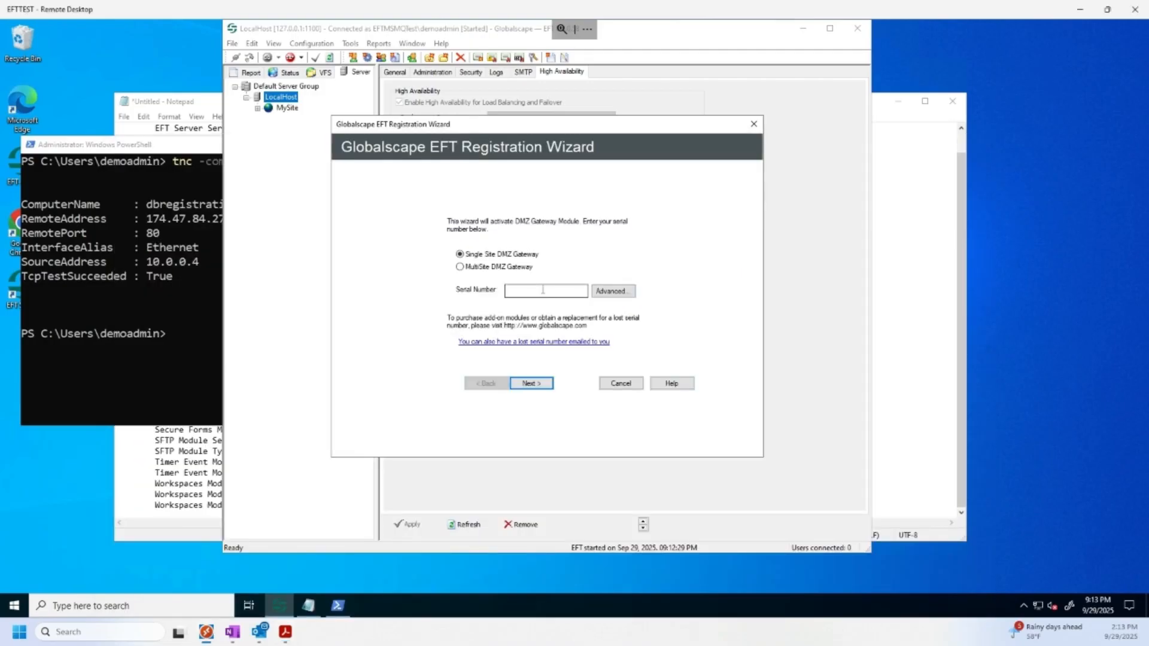
pyautogui.hotkey('ctrl', 'v')
pyautogui.click(533, 383)
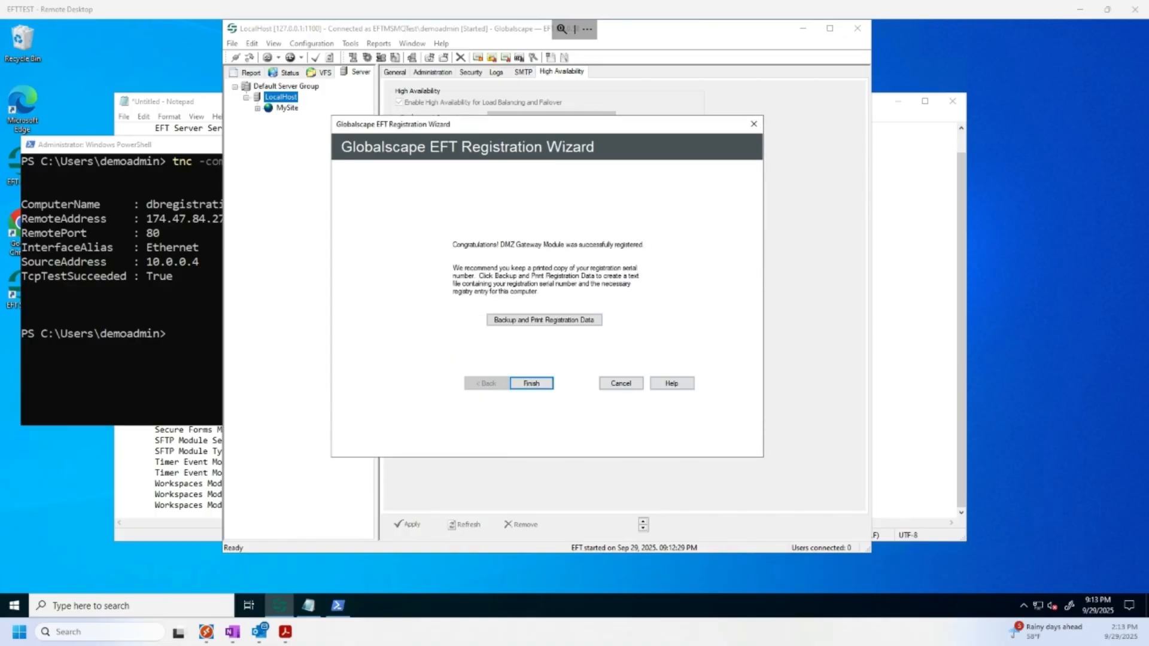
pyautogui.click(541, 383)
# - Activate the Regulatory Compliance Module with the serial number from the invoice's Advanced Security Module (ASM) - Yearly row
pyautogui.click(442, 43)
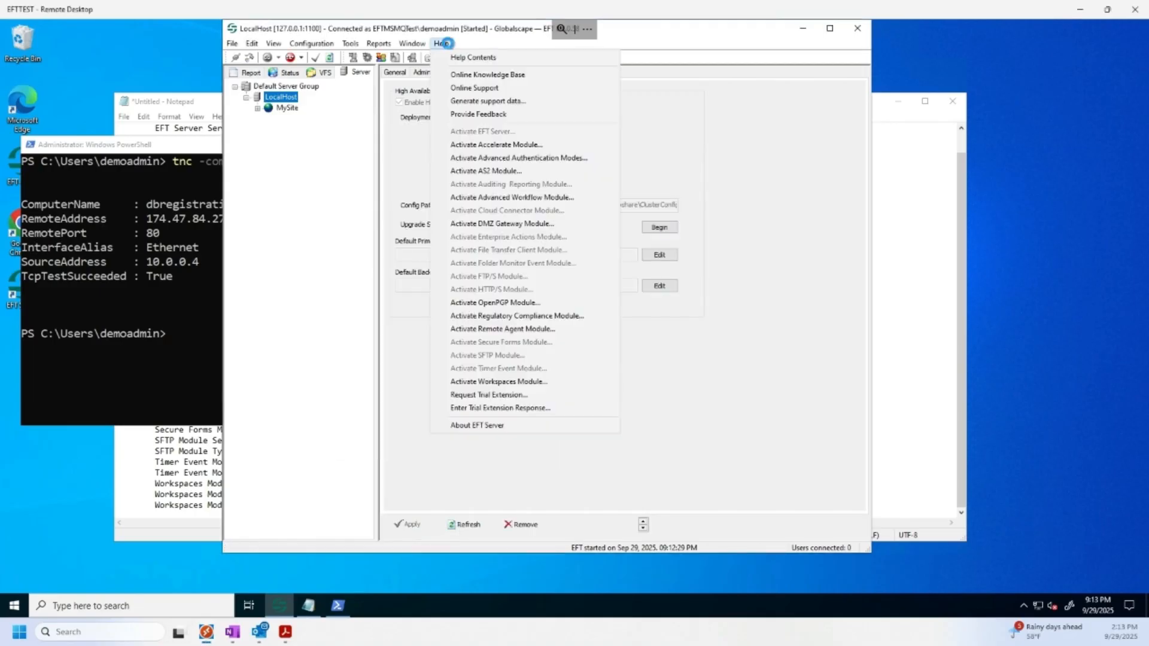
pyautogui.click(524, 317)
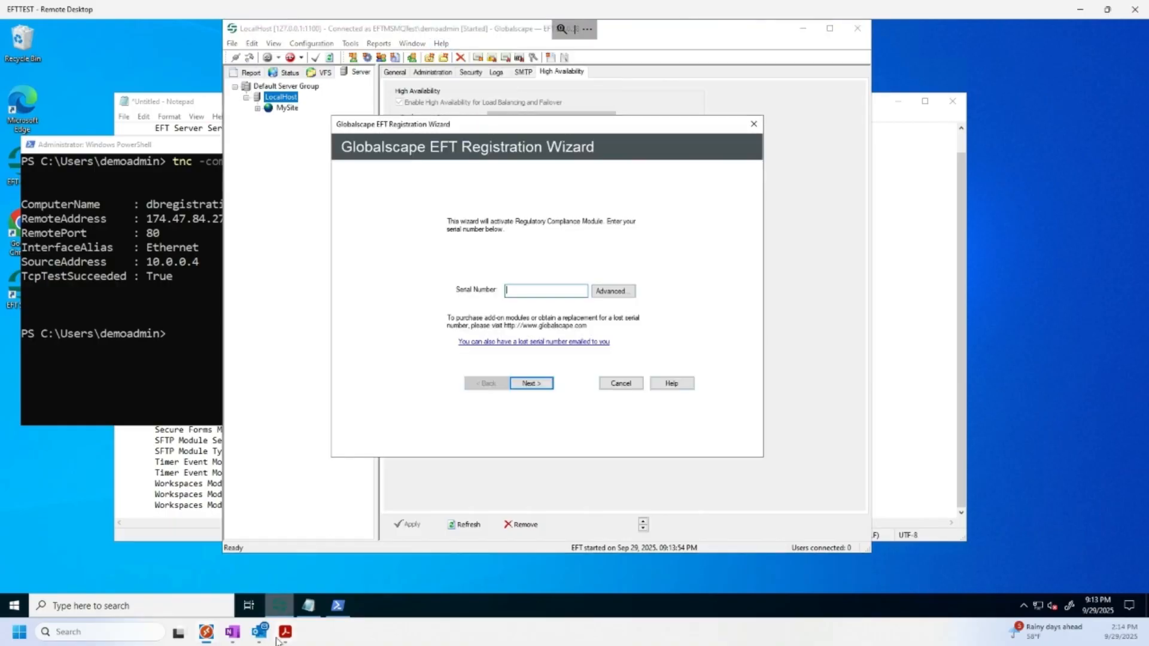
pyautogui.moveTo(283, 639)
pyautogui.click(340, 571)
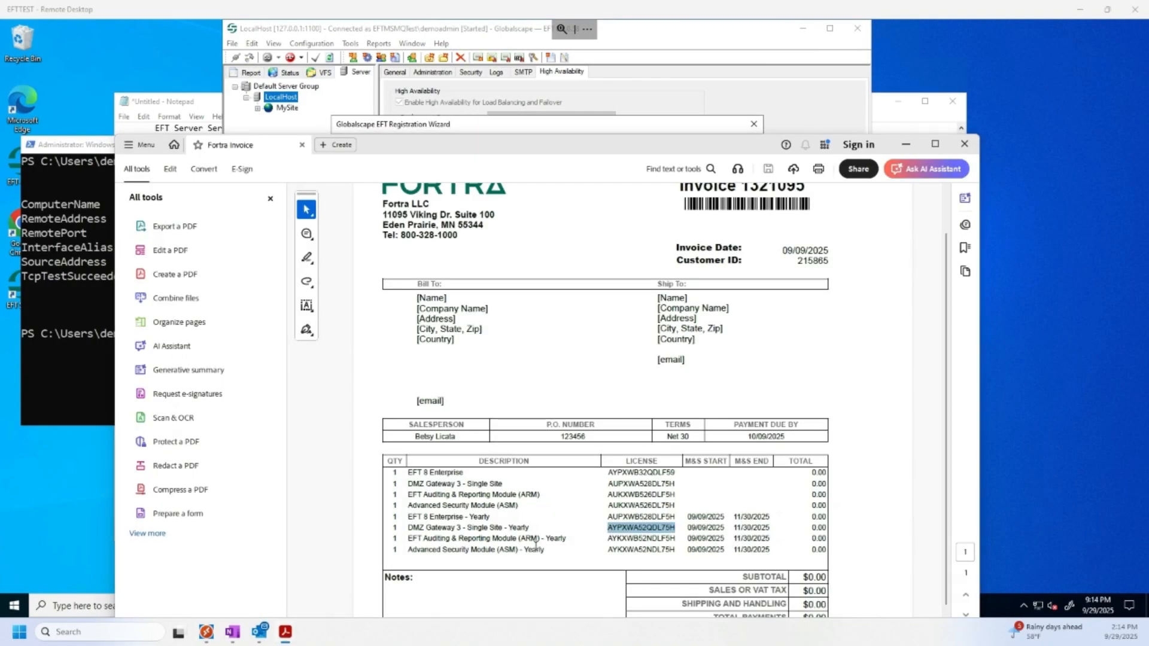
pyautogui.doubleClick(627, 549)
pyautogui.hotkey('ctrl', 'c')
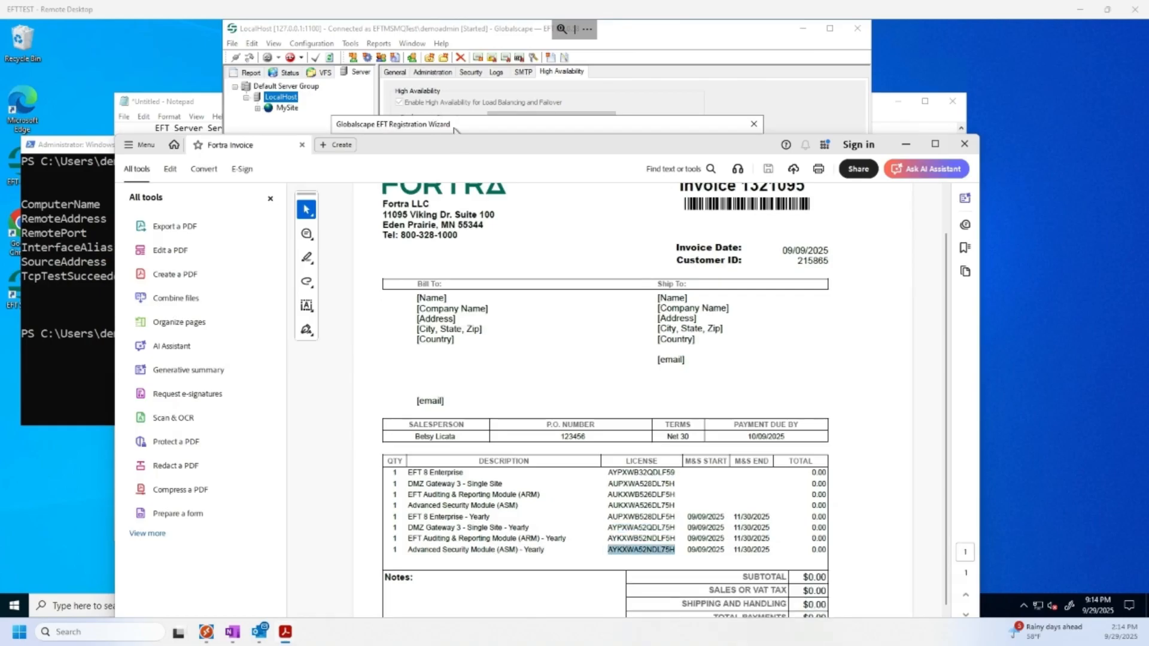
pyautogui.click(462, 128)
pyautogui.hotkey('ctrl', 'v')
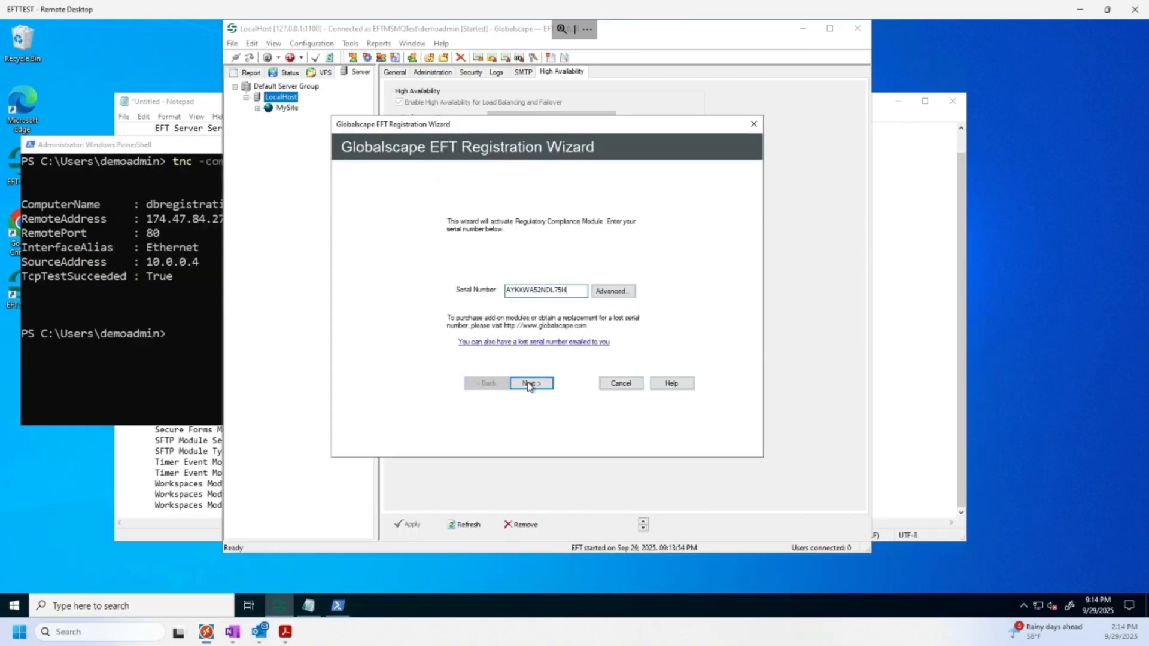
pyautogui.click(531, 383)
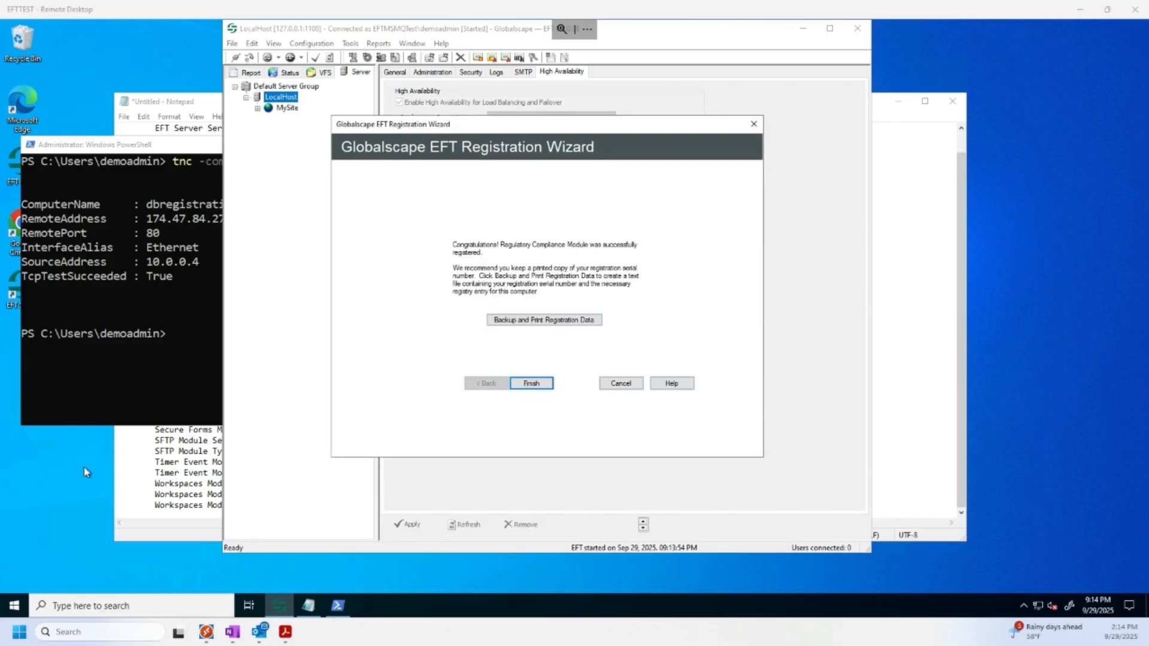
pyautogui.click(536, 386)
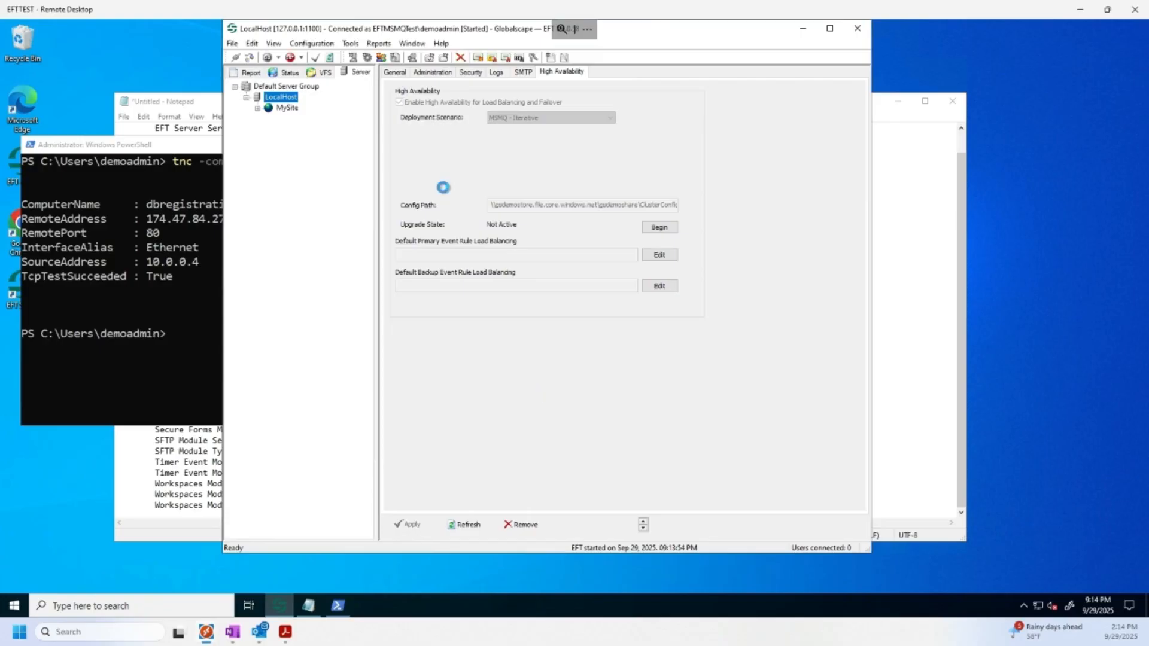
# - Copy the full server license information from the About EFT window and dismiss the notice
pyautogui.click(441, 44)
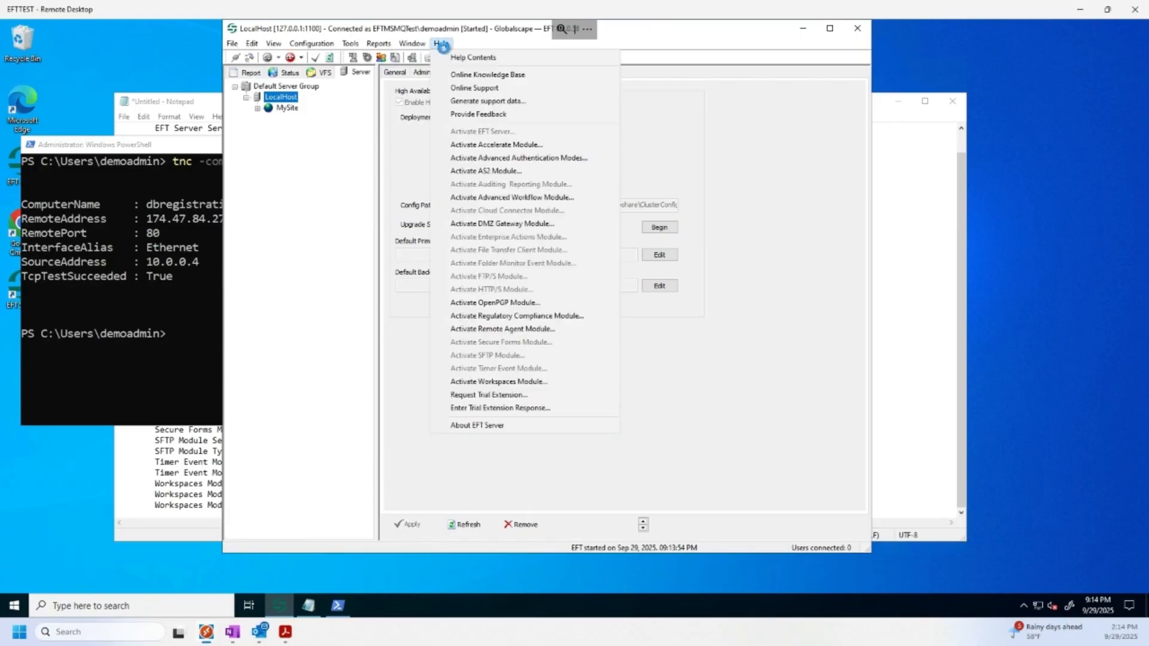
pyautogui.click(479, 425)
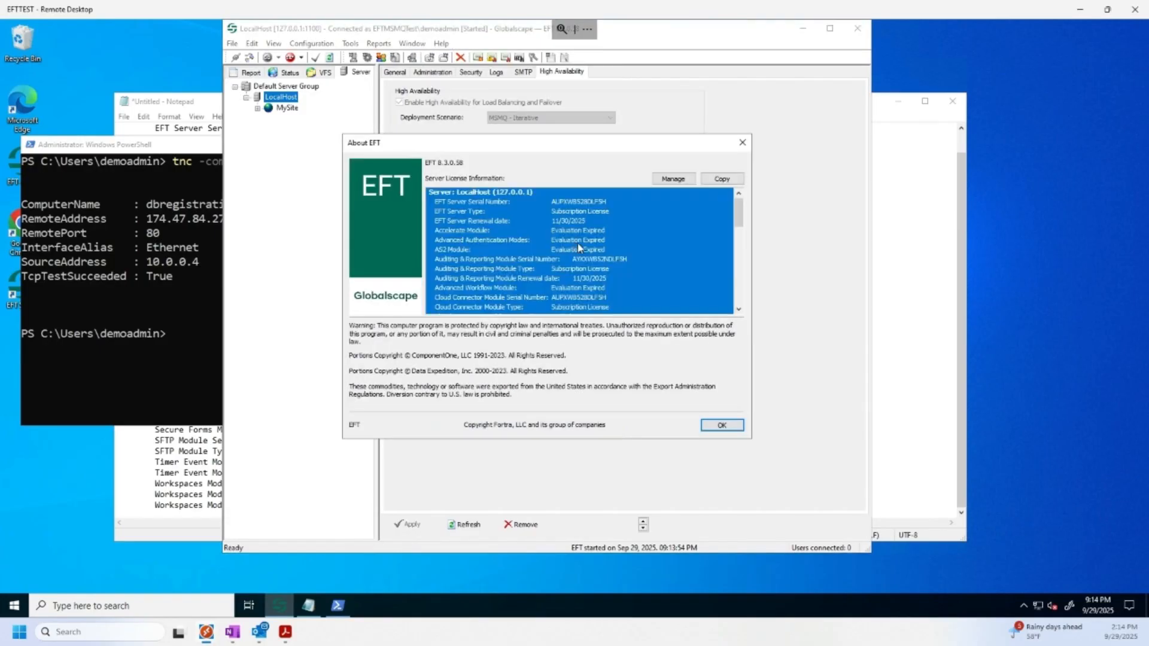
pyautogui.click(724, 179)
pyautogui.click(632, 321)
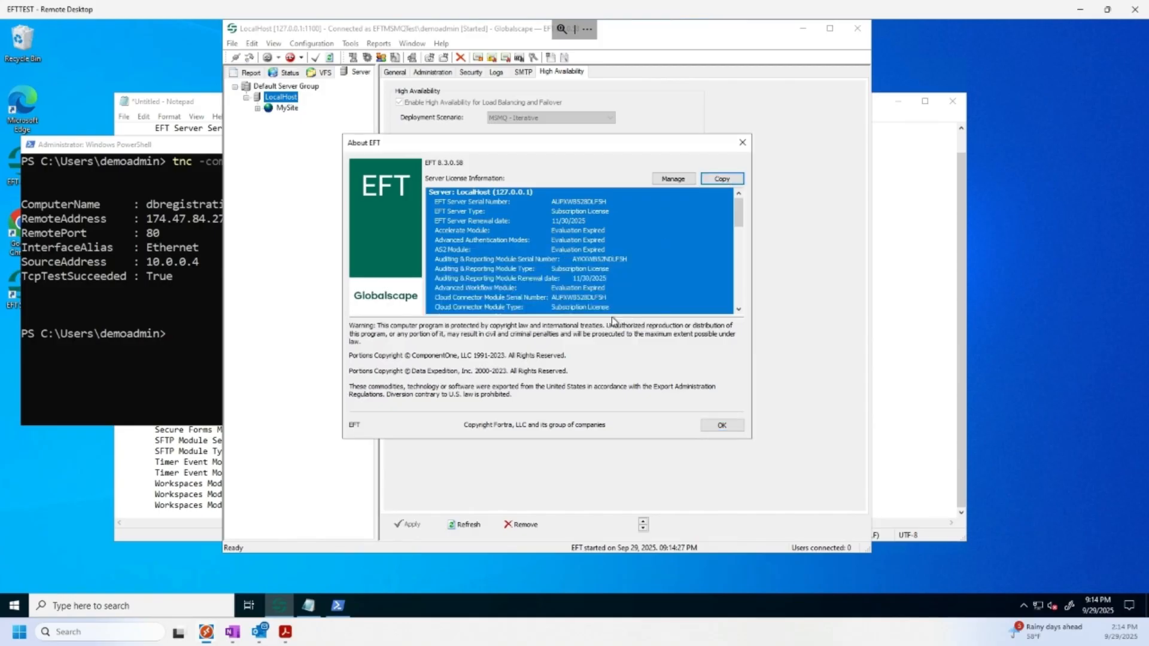